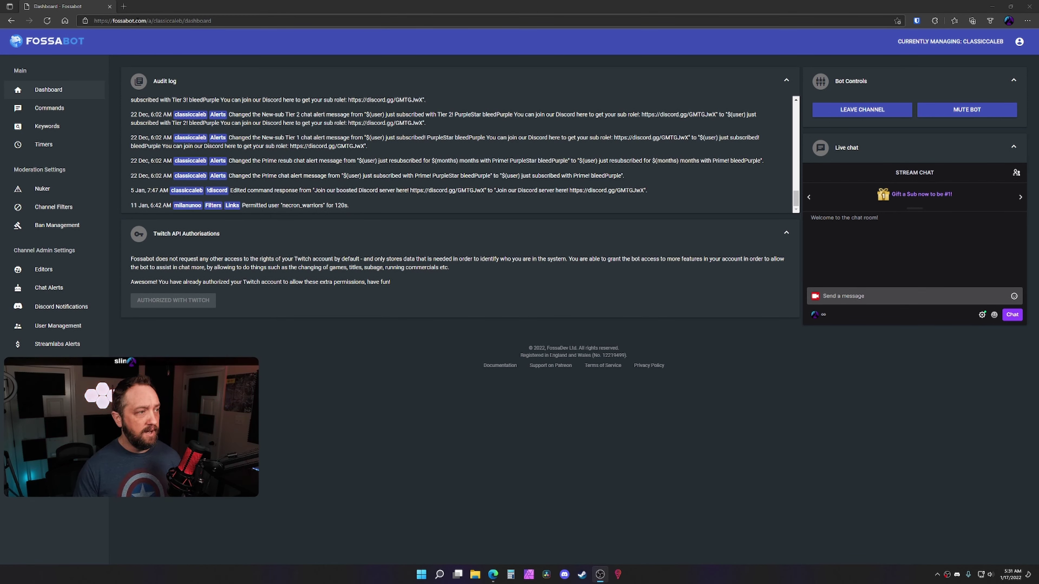
- Browse the v1 Commands and Keywords lists, ending on Timers with its Youtube timer
left_click(49, 109)
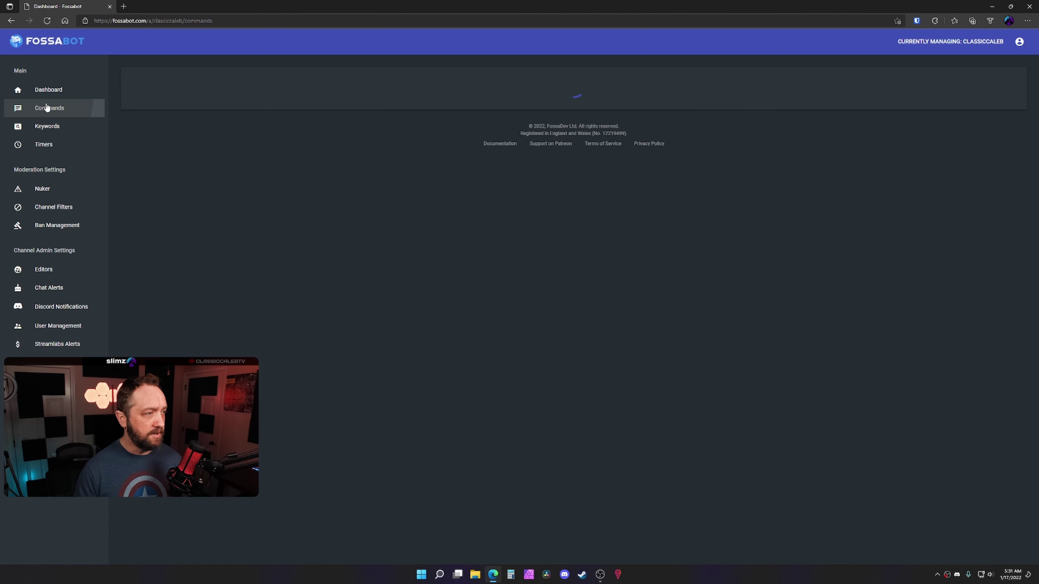
left_click(54, 127)
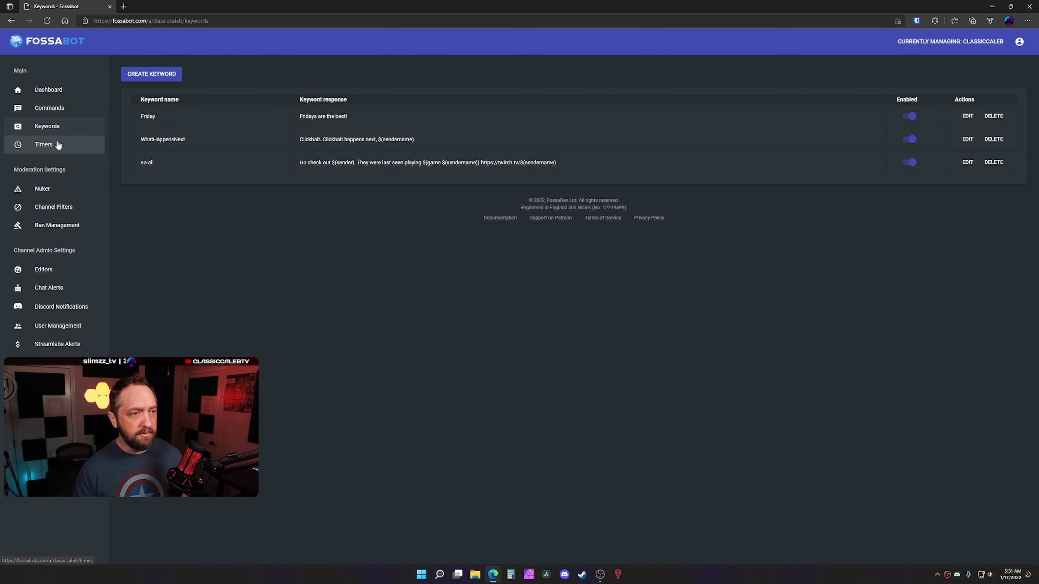
left_click(53, 145)
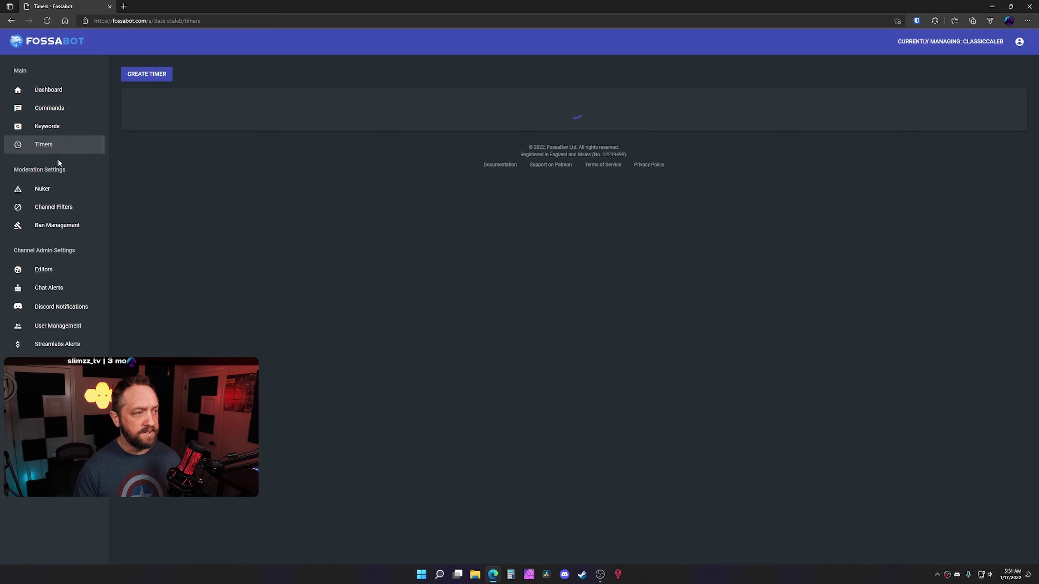
- Go to beta.fossabot.com and log in to the beta with Twitch
left_click(211, 19)
type("beta")
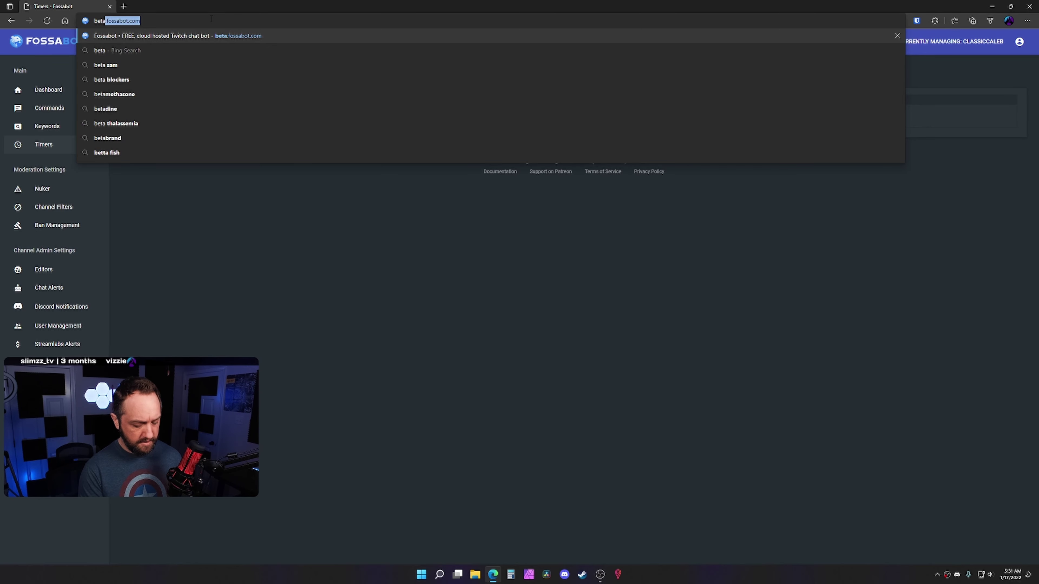
type(".foss")
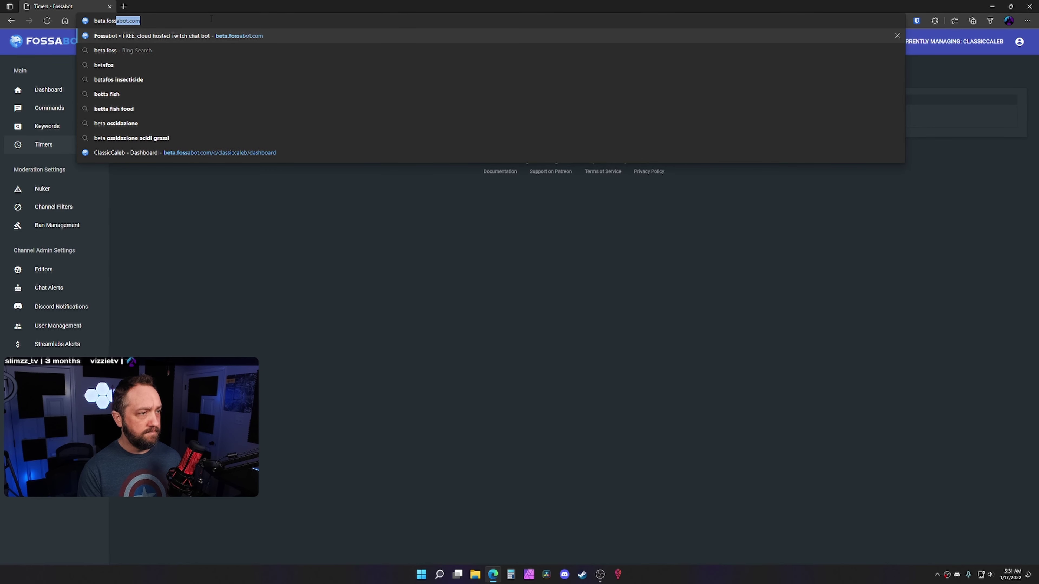
key("Return")
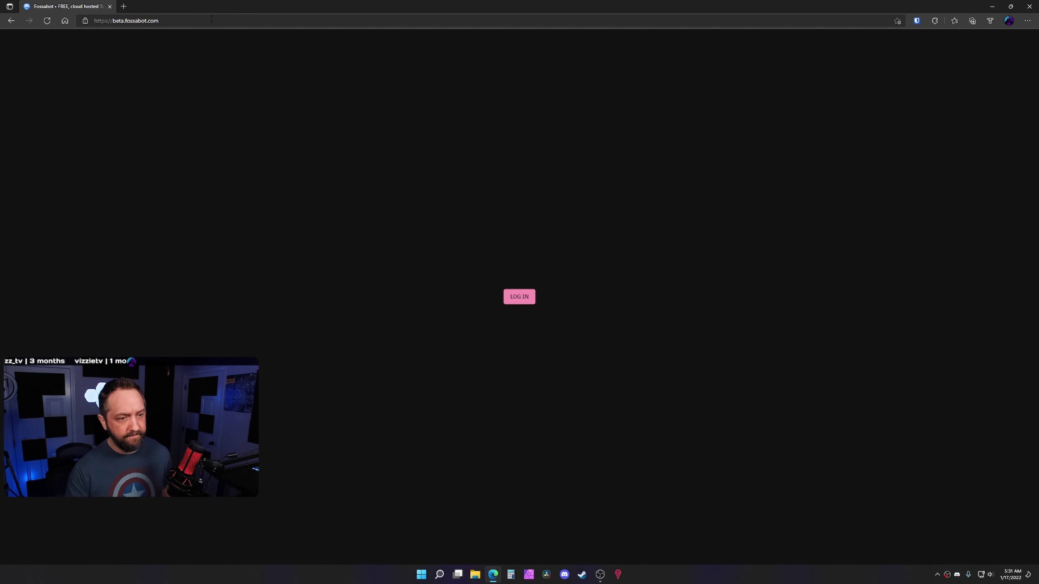
left_click(518, 301)
left_click(524, 300)
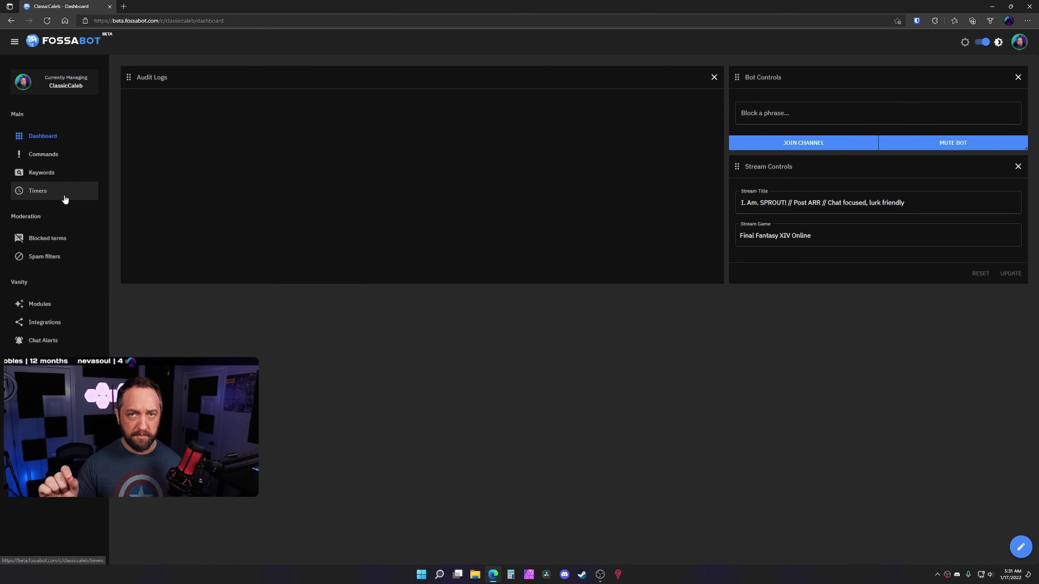
- Glance at the beta Commands and Keywords pages, then import the Fossabot v1 settings from Integrations
left_click(45, 155)
left_click(43, 174)
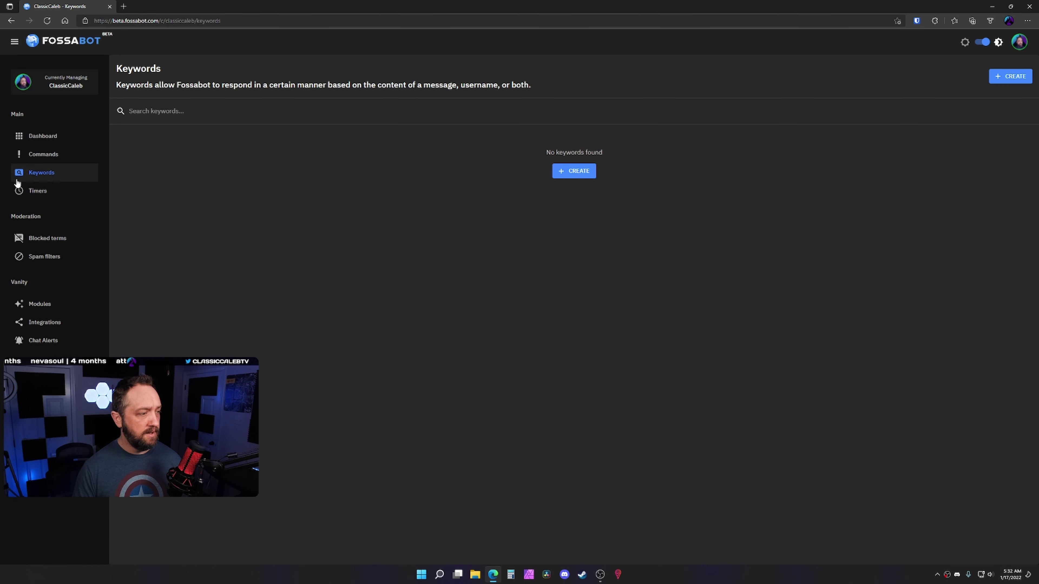
left_click(45, 323)
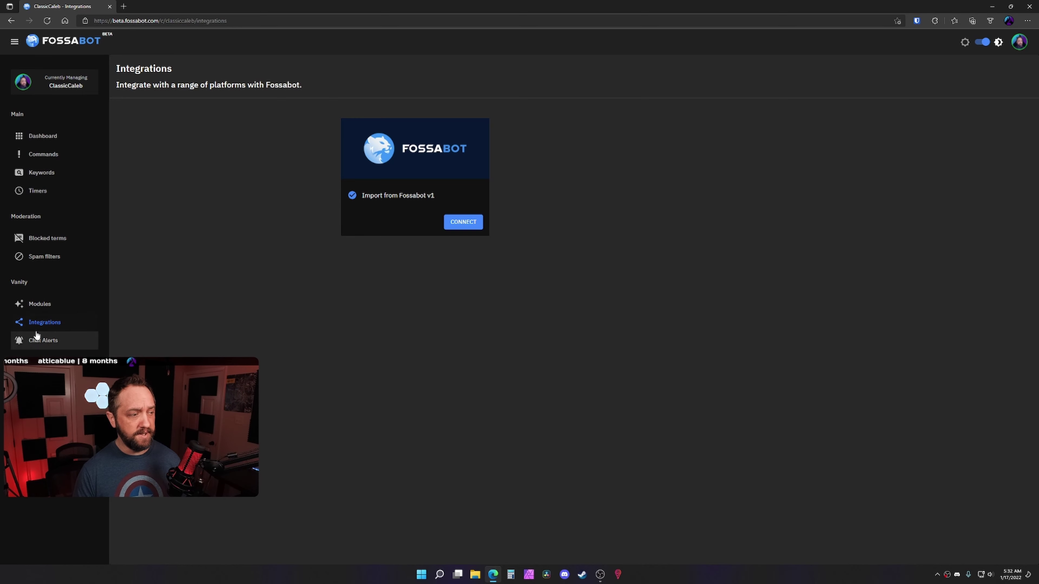
left_click(458, 222)
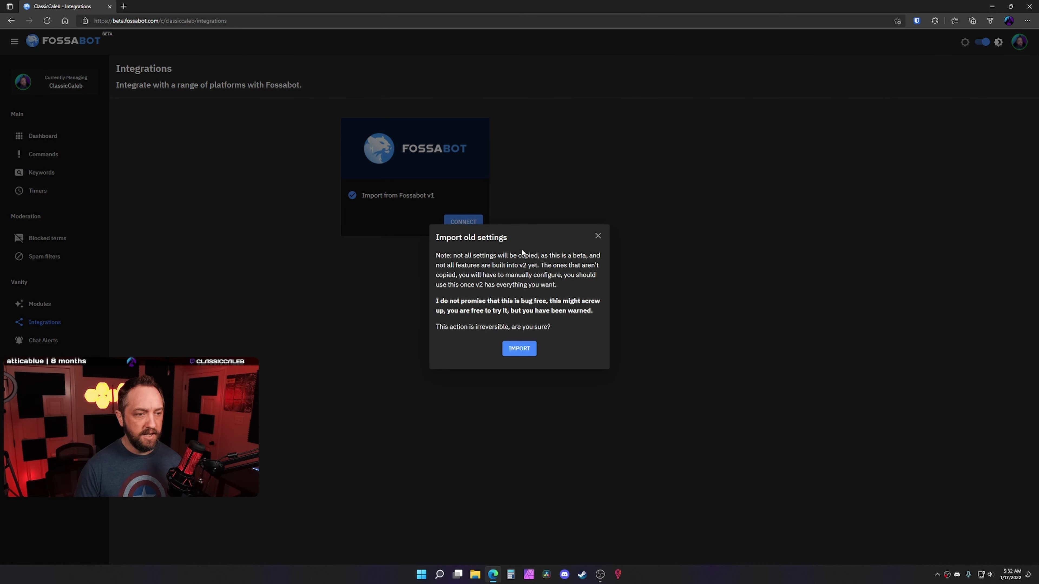
left_click(518, 350)
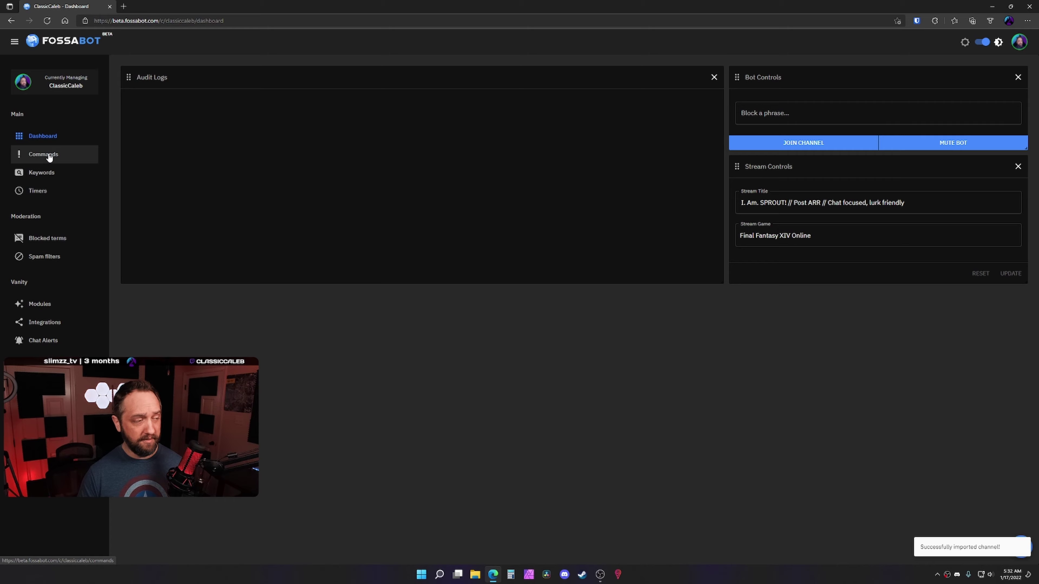
- Scroll through the imported custom commands and the Default Commands list, then go to Keywords
left_click(49, 157)
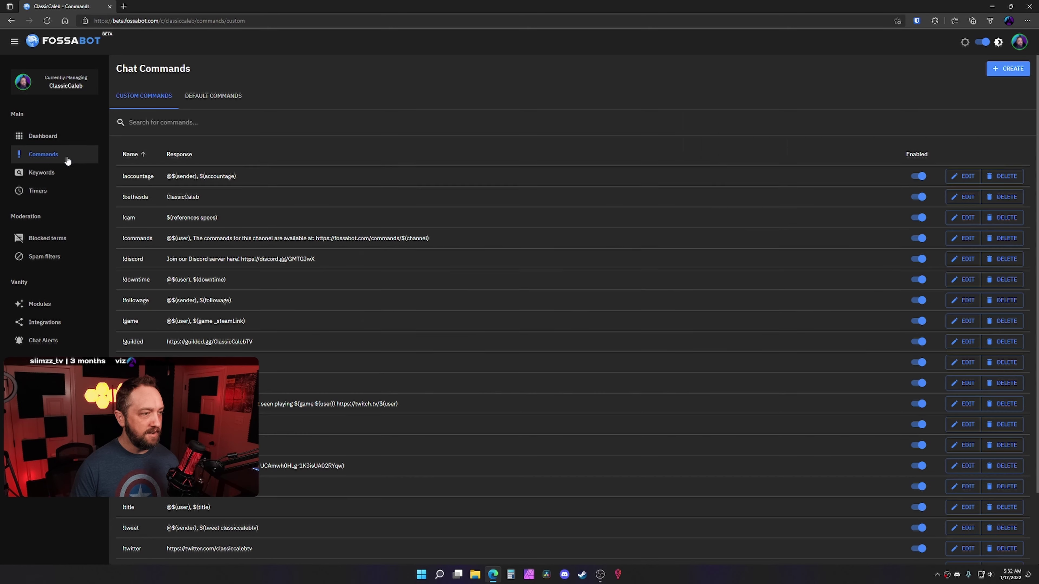
scroll(288, 316, "down", 2)
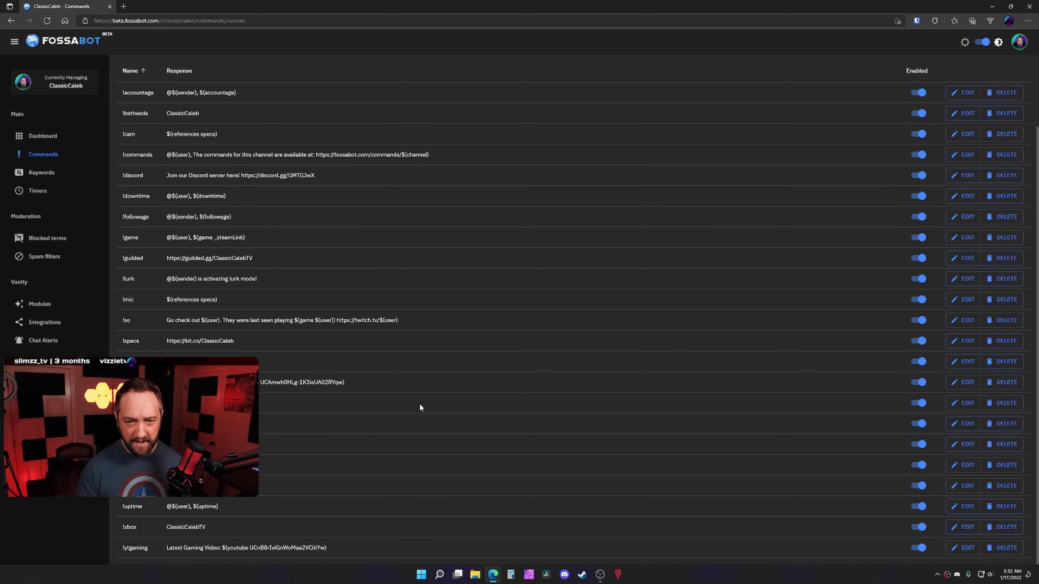
scroll(419, 401, "up", 2)
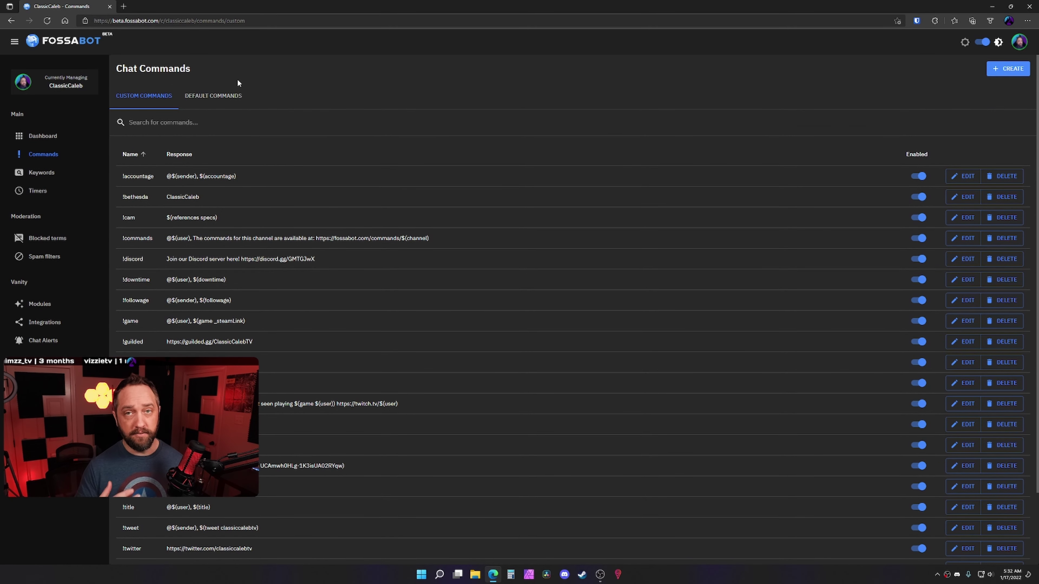
left_click(215, 98)
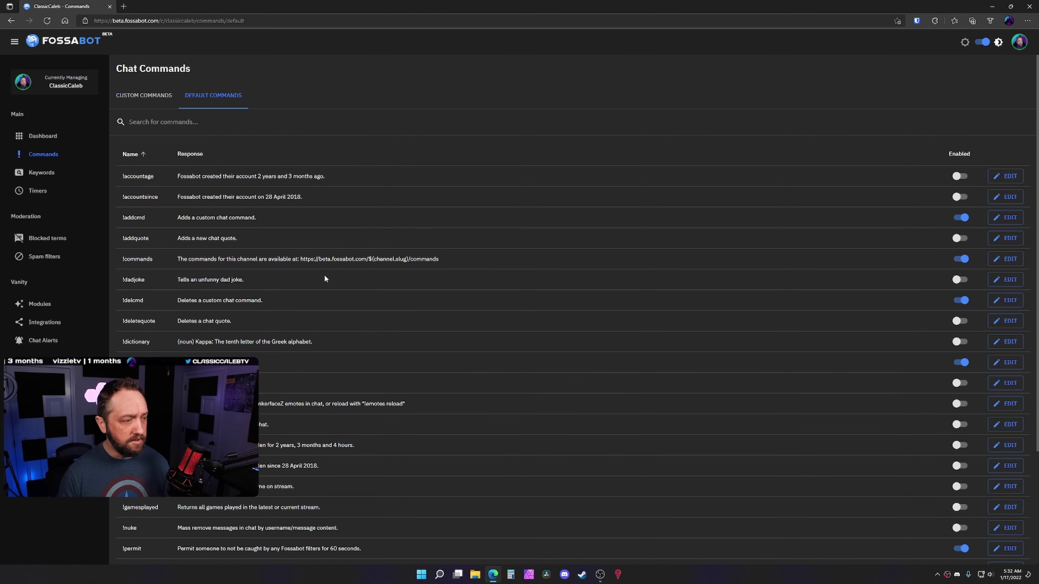
scroll(380, 329, "down", 3)
scroll(378, 326, "up", 3)
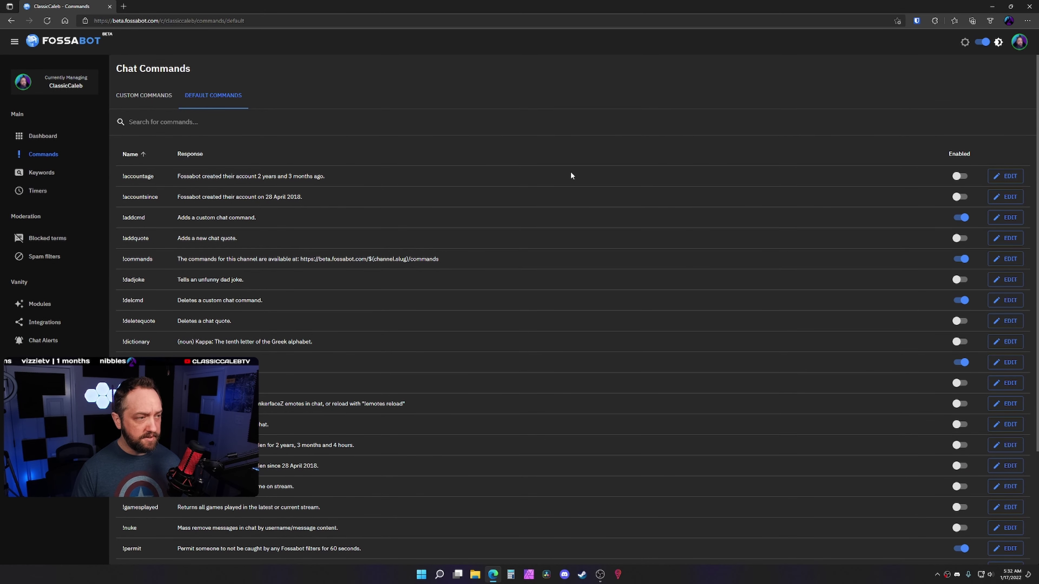
scroll(916, 286, "down", 3)
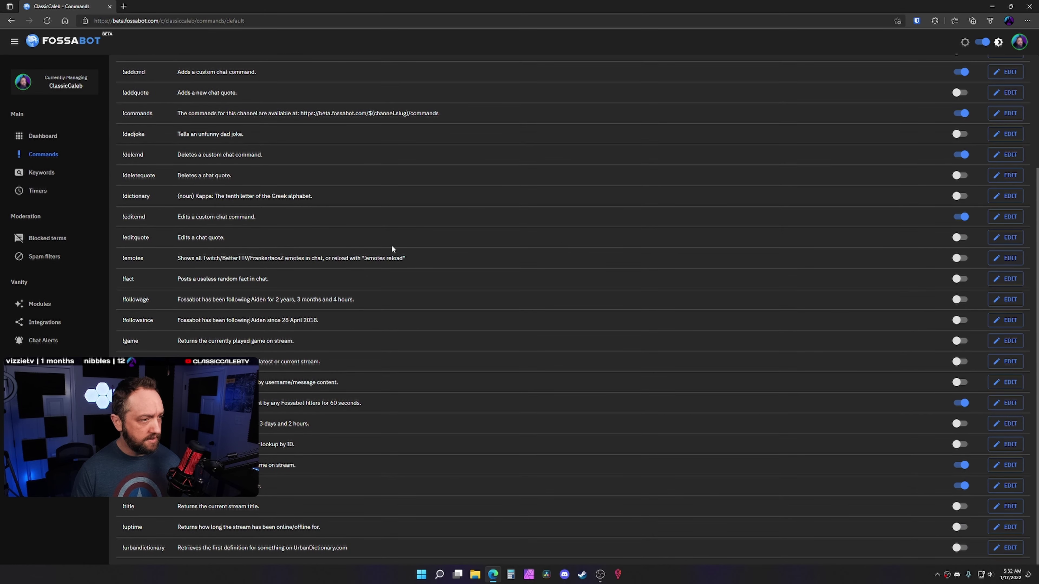
left_click(32, 174)
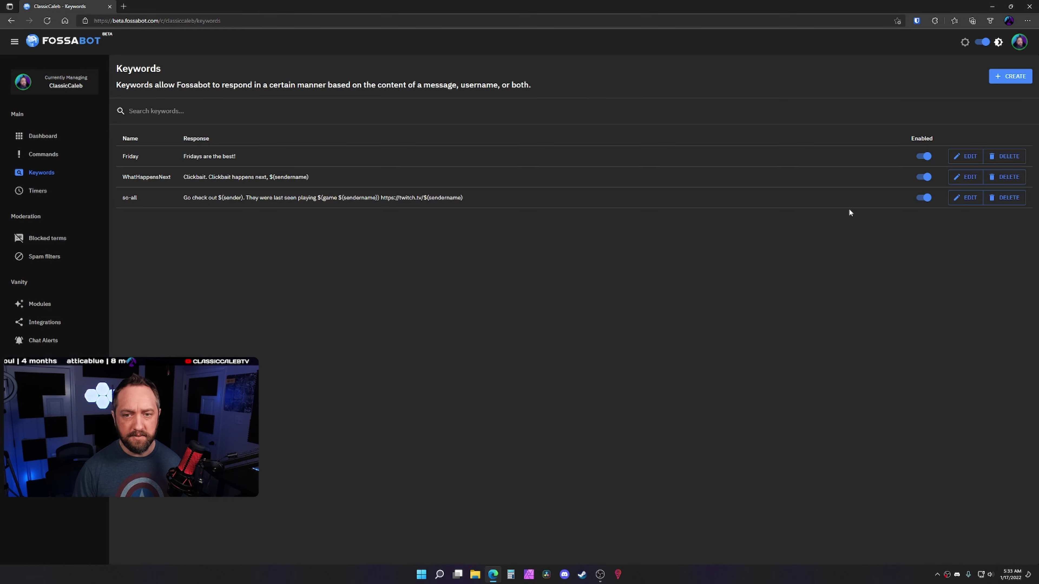
- Open the so-all keyword for editing and review its response text and user cooldown
left_click(965, 198)
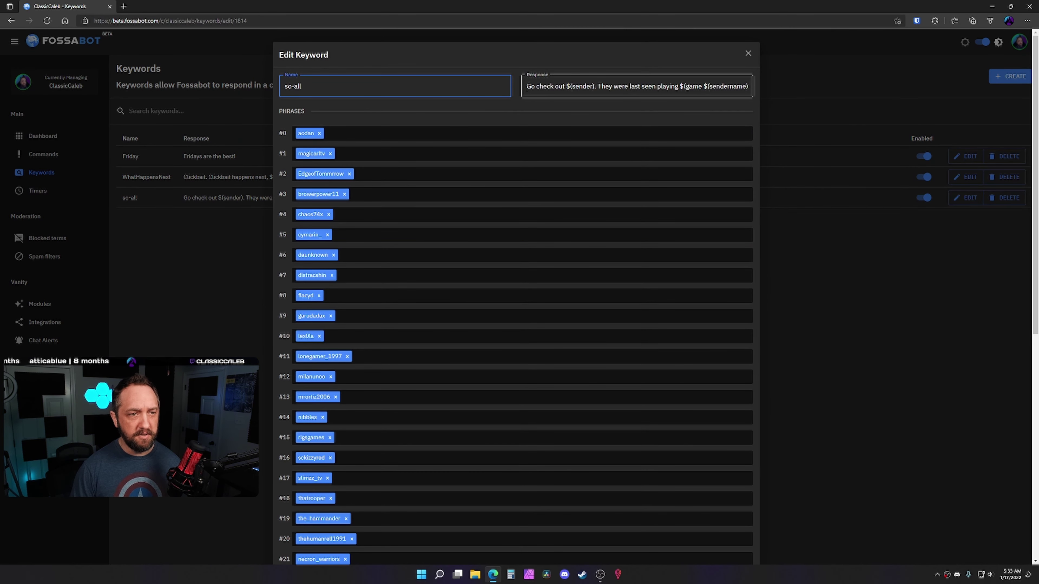
left_click_drag(527, 86, 762, 91)
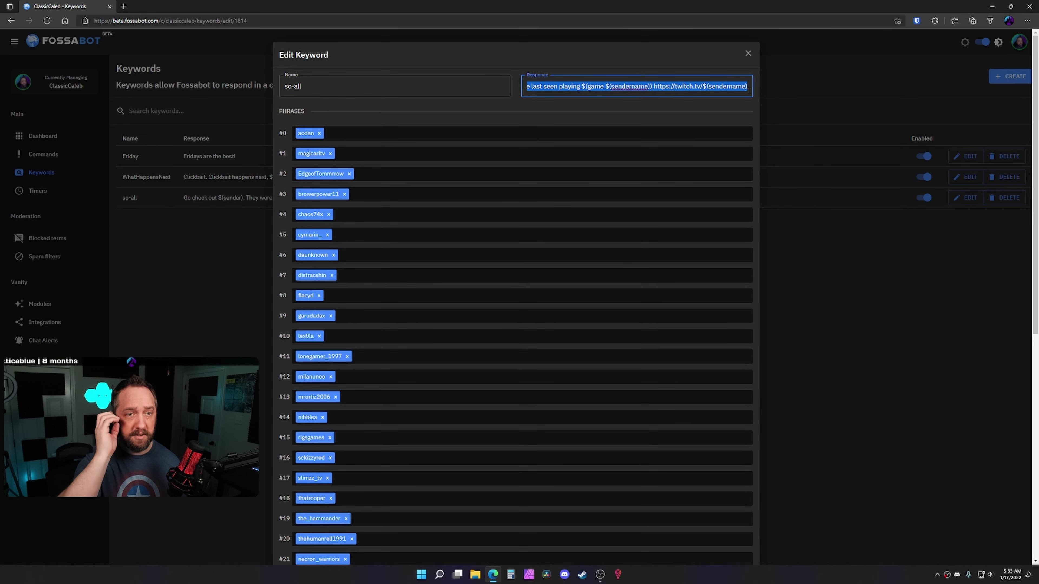
scroll(311, 282, "down", 10)
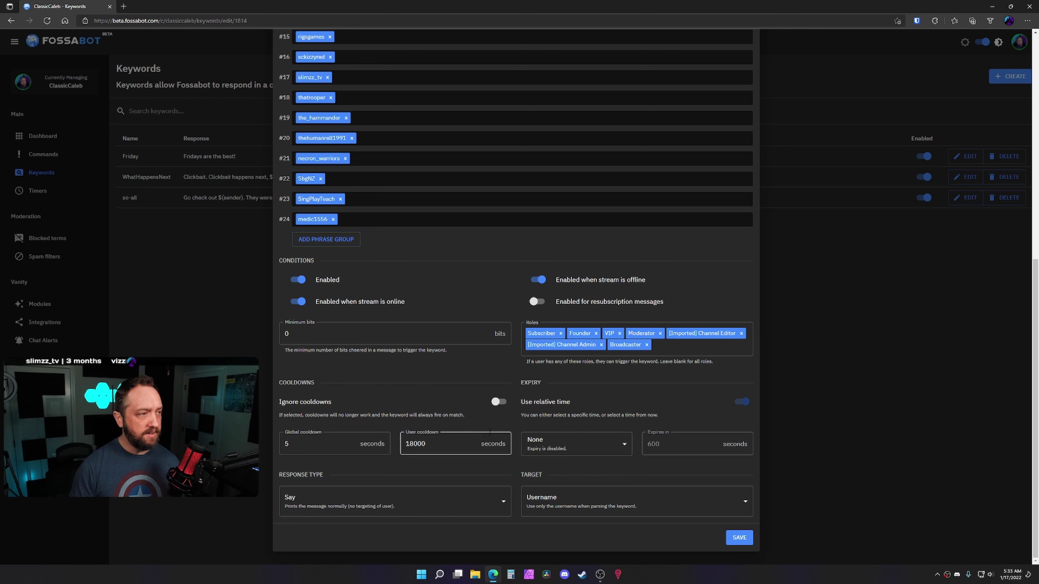
left_click(409, 444)
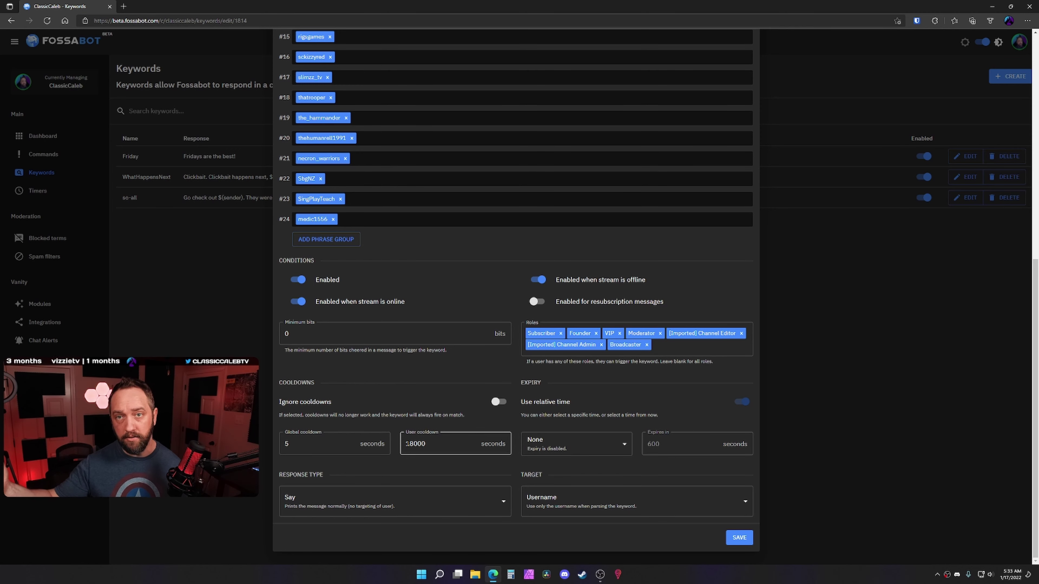
- Keep Say as the so-all response type and set its target to Username
left_click(323, 517)
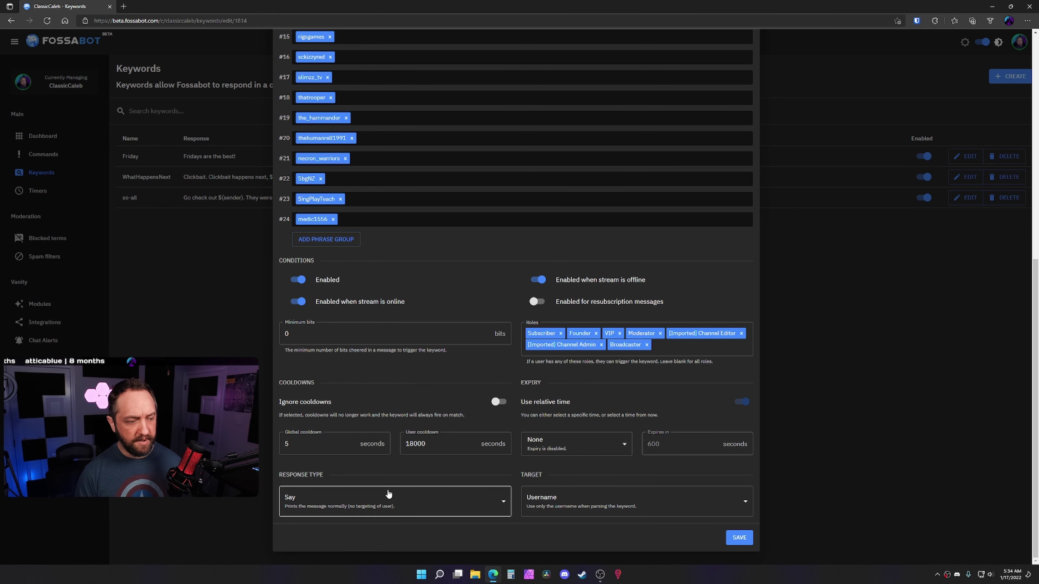
left_click(392, 502)
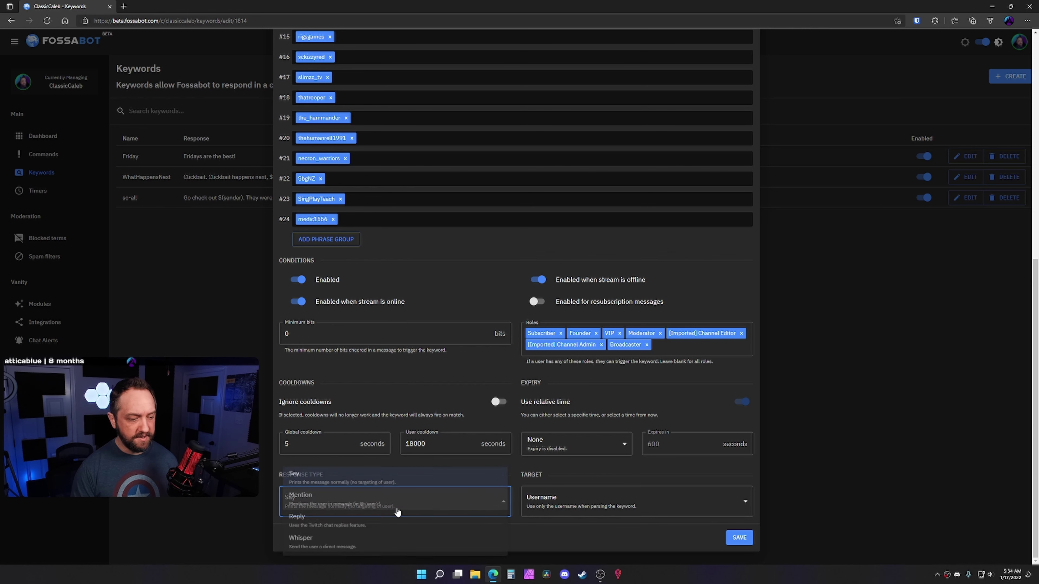
left_click(319, 474)
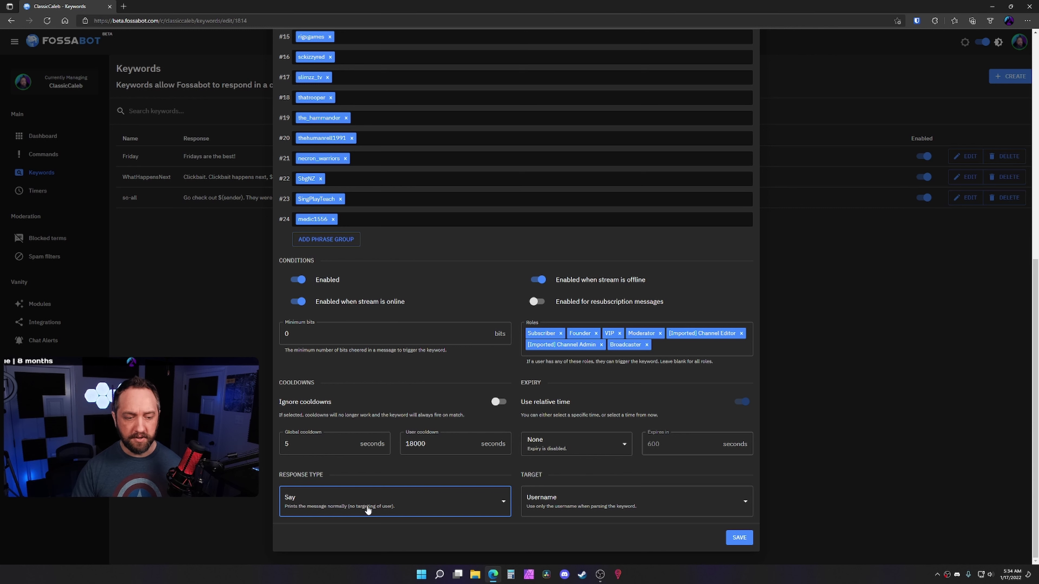
left_click(686, 508)
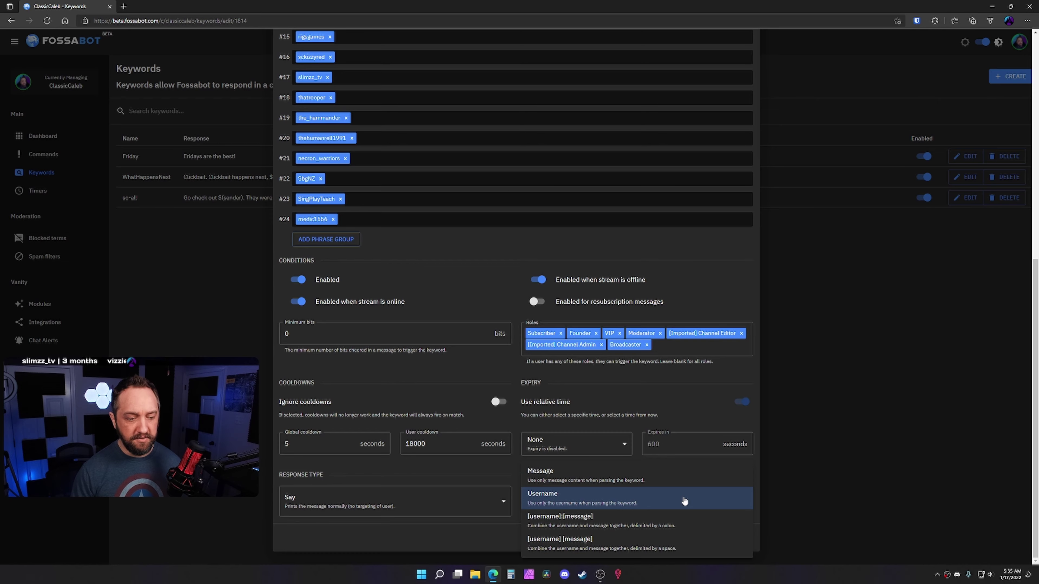
left_click(680, 500)
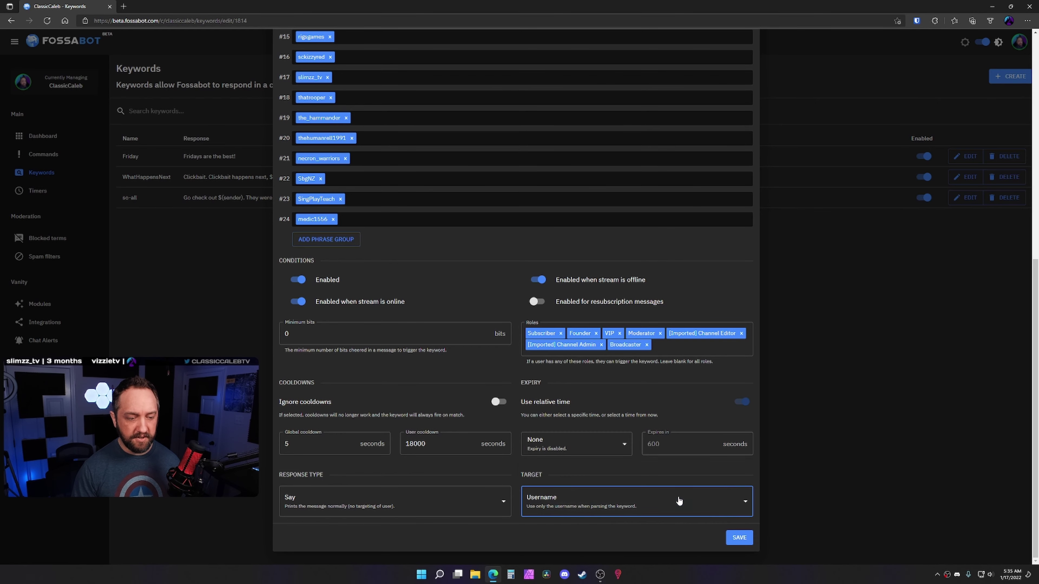
- Add phrase group #25, try a 'username' phrase in it, then remove that phrase
scroll(834, 441, "up", 10)
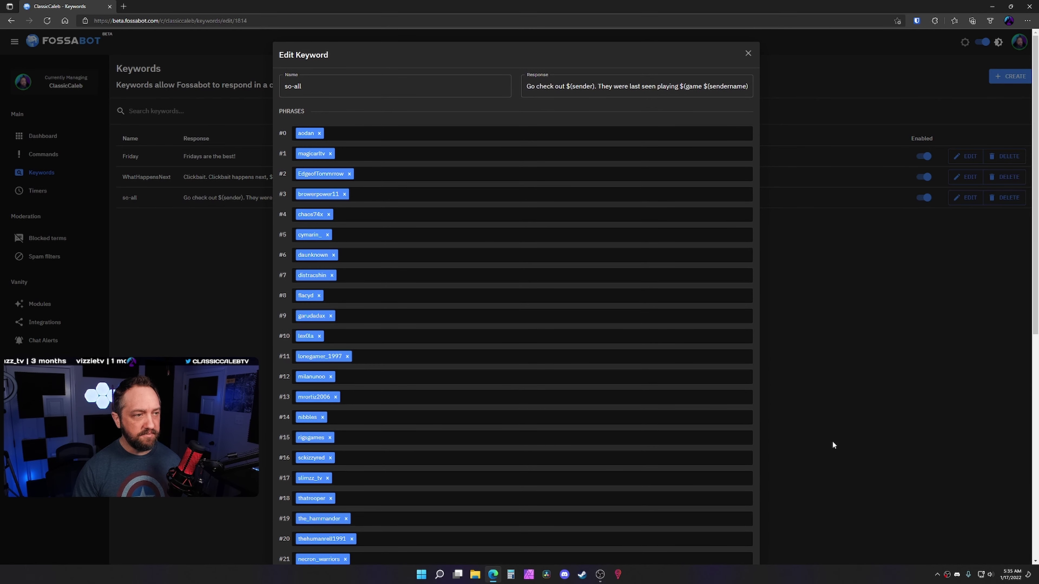
left_click(308, 135)
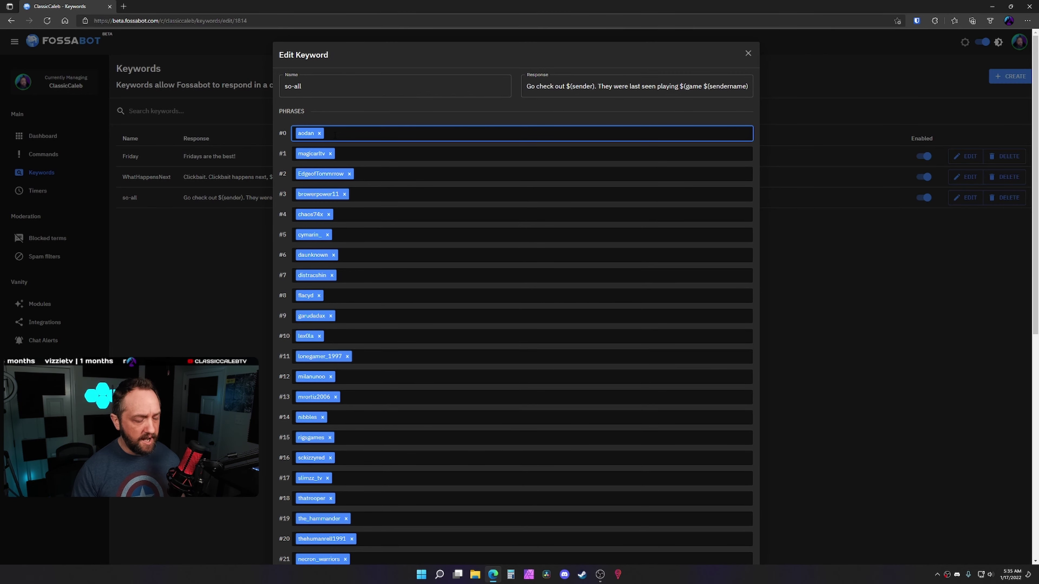
scroll(448, 291, "down", 2)
scroll(448, 291, "down", 8)
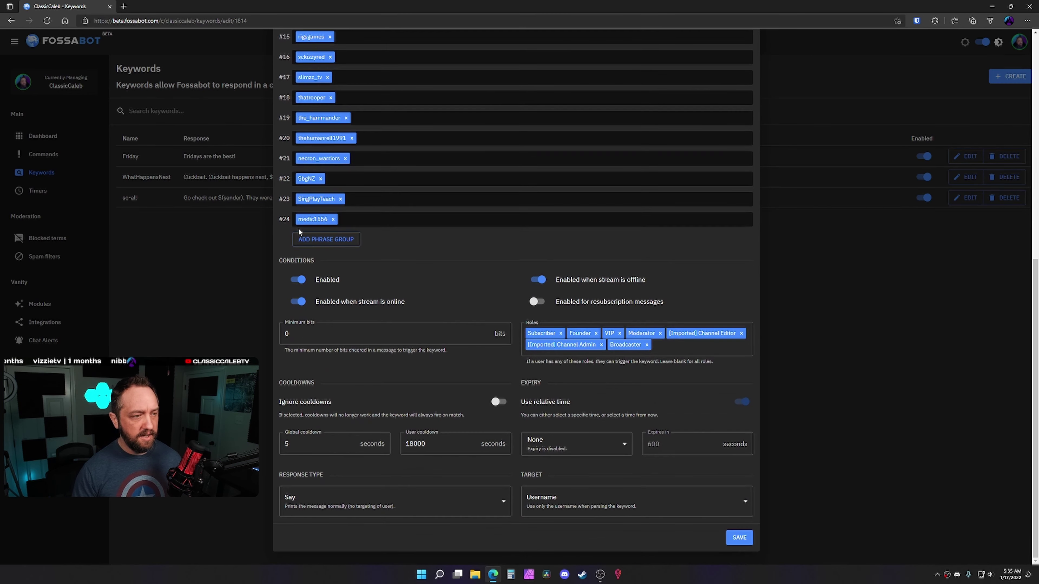
left_click(323, 238)
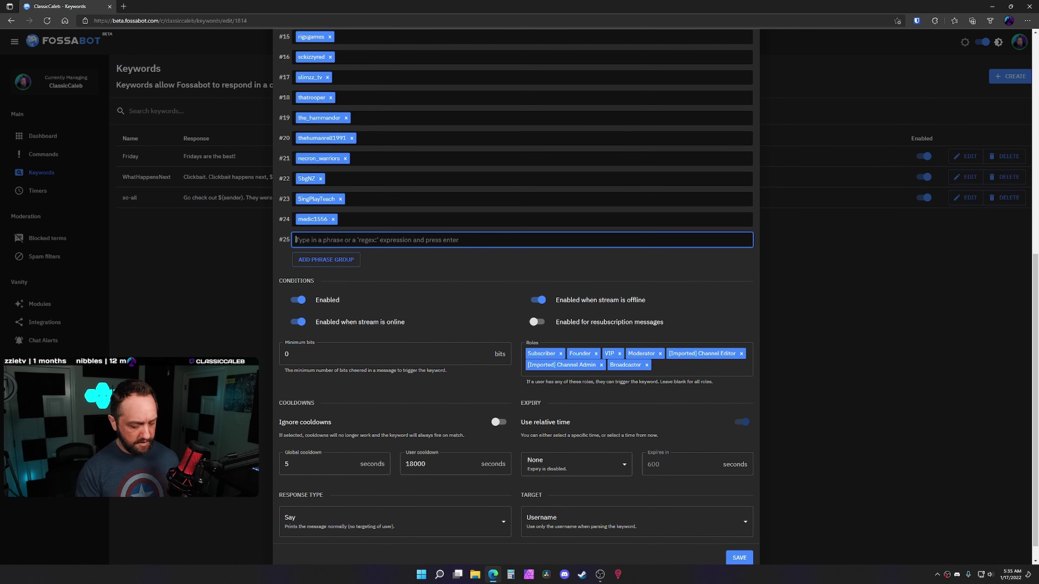
type("usernam")
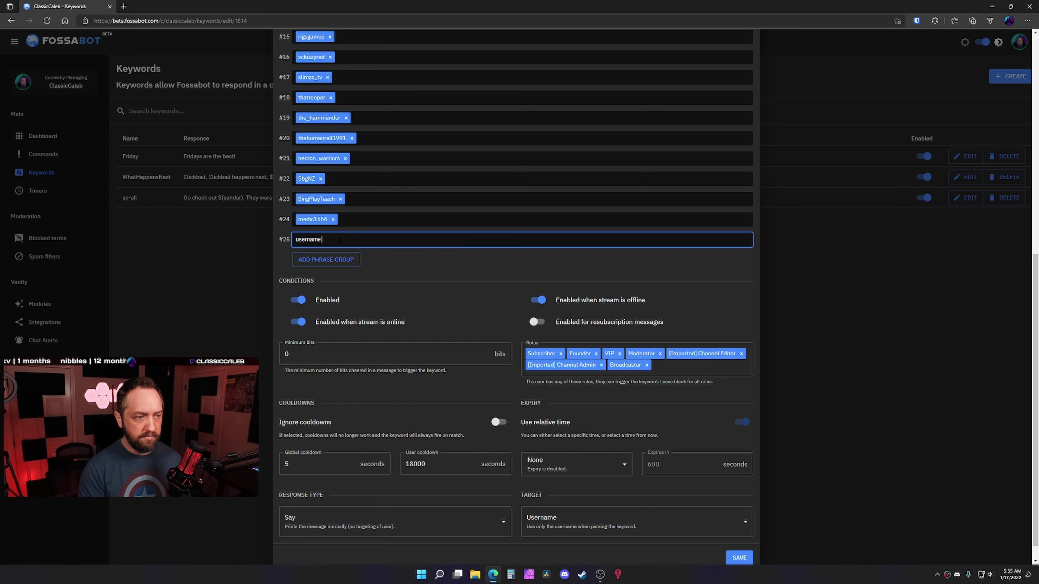
type("e")
key("Return")
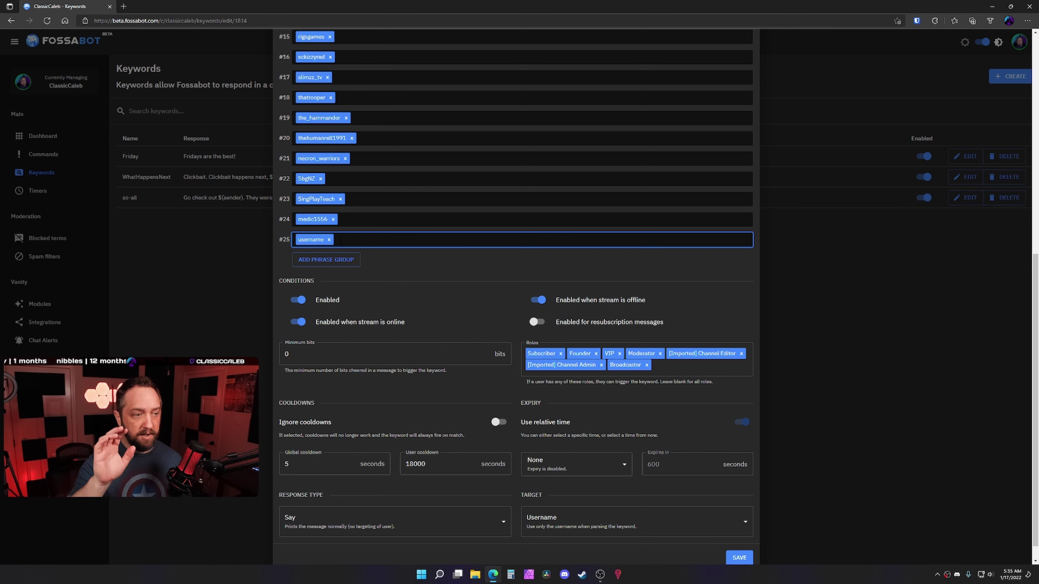
left_click(330, 241)
- Scroll through the so-all keyword's phrase groups to review them
scroll(474, 273, "up", 10)
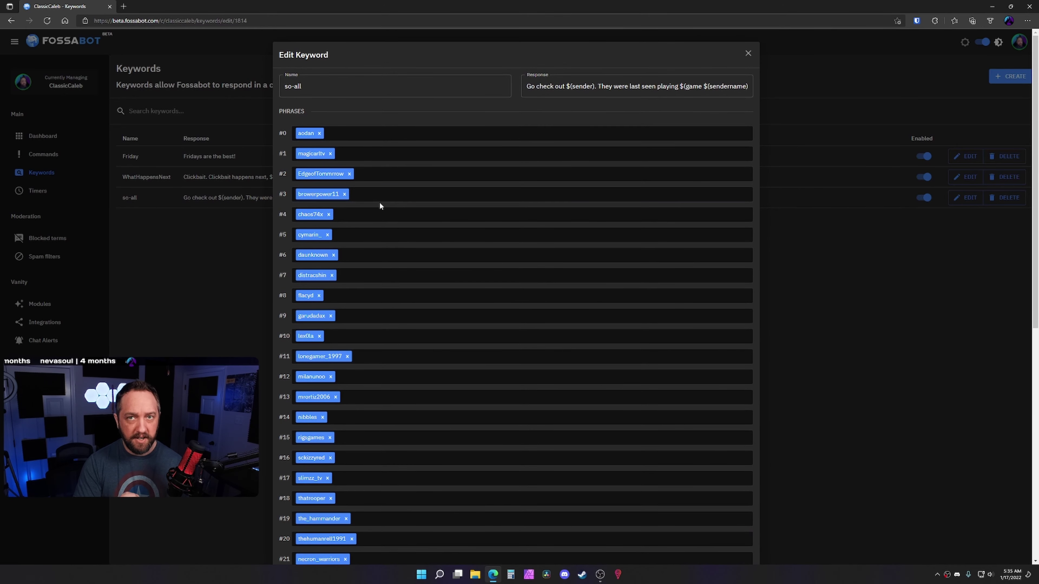
scroll(381, 203, "down", 8)
scroll(379, 201, "up", 5)
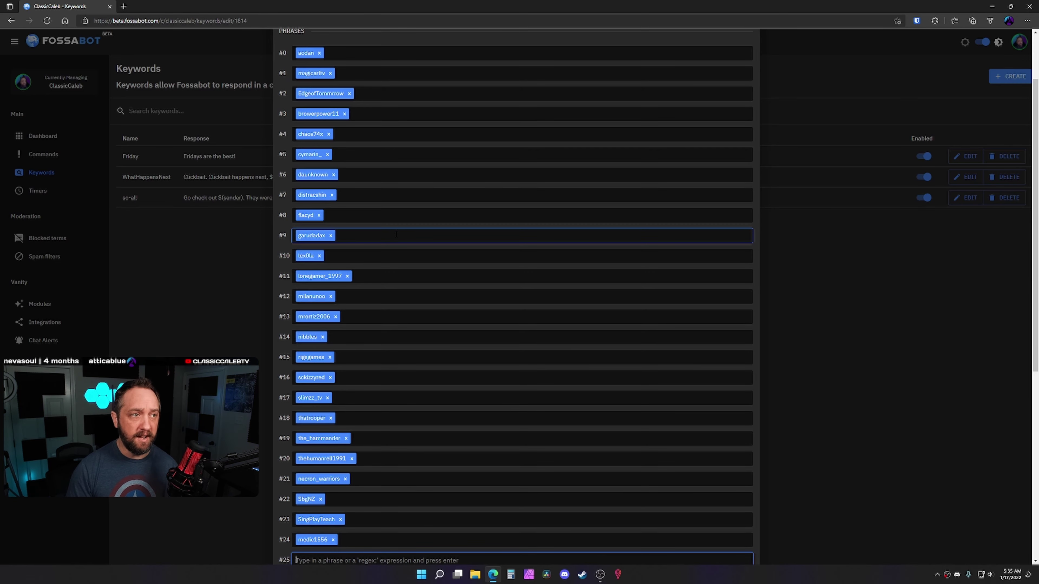
scroll(396, 234, "up", 2)
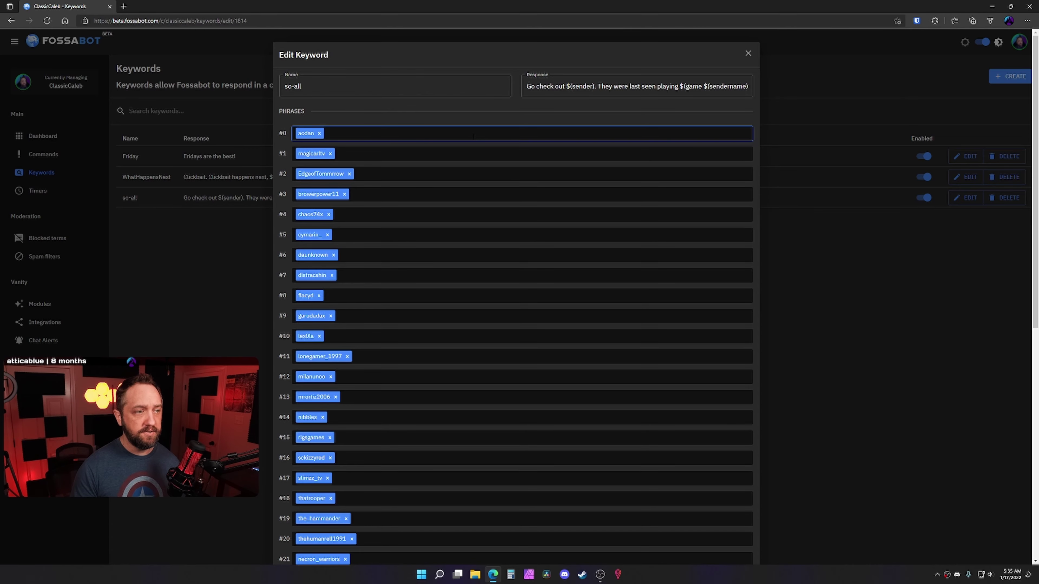
scroll(374, 144, "down", 3)
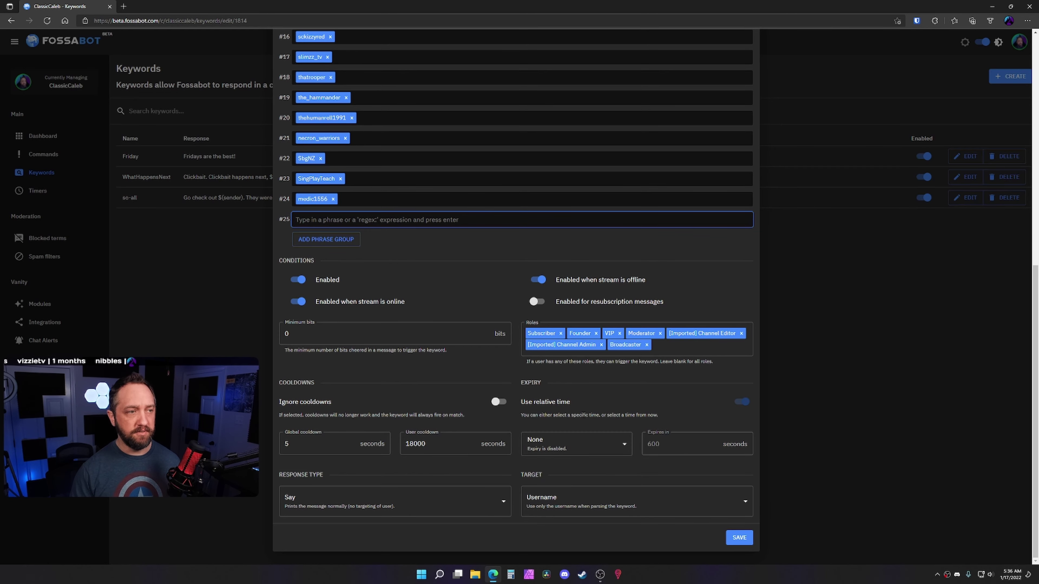
scroll(480, 360, "up", 10)
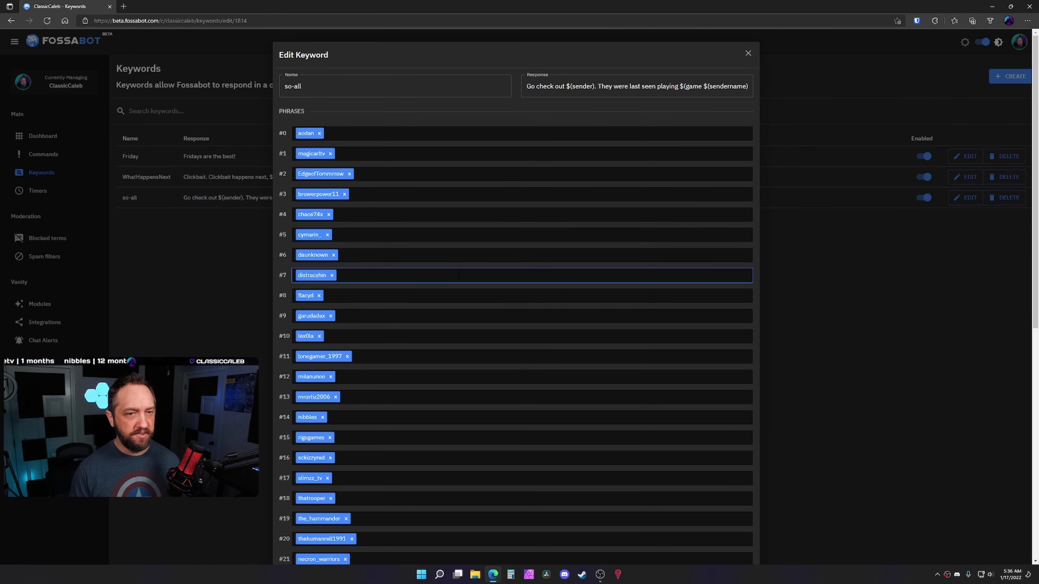
scroll(458, 274, "down", 10)
- Save so-all, then edit the Friday keyword and set its target to Message
left_click(735, 534)
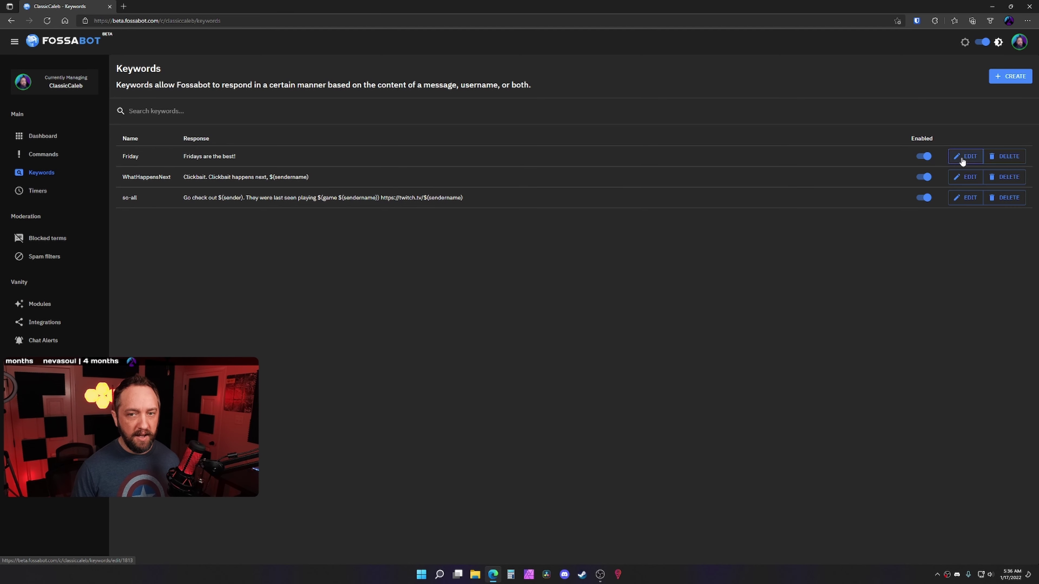
left_click(952, 158)
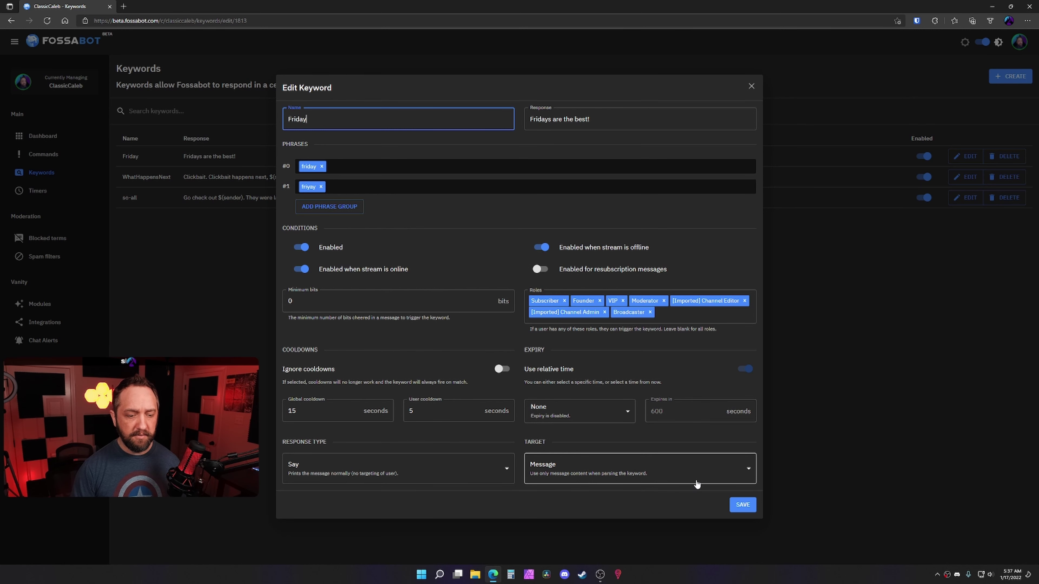
left_click(682, 465)
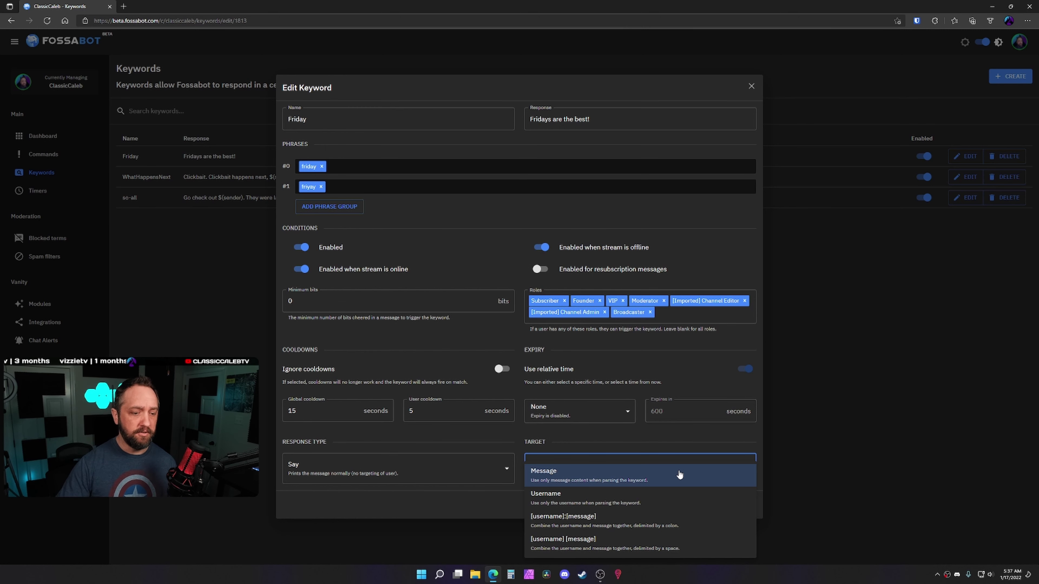
left_click(673, 469)
- Save the Friday keyword and open the Youtube timer for editing from Timers
left_click(740, 505)
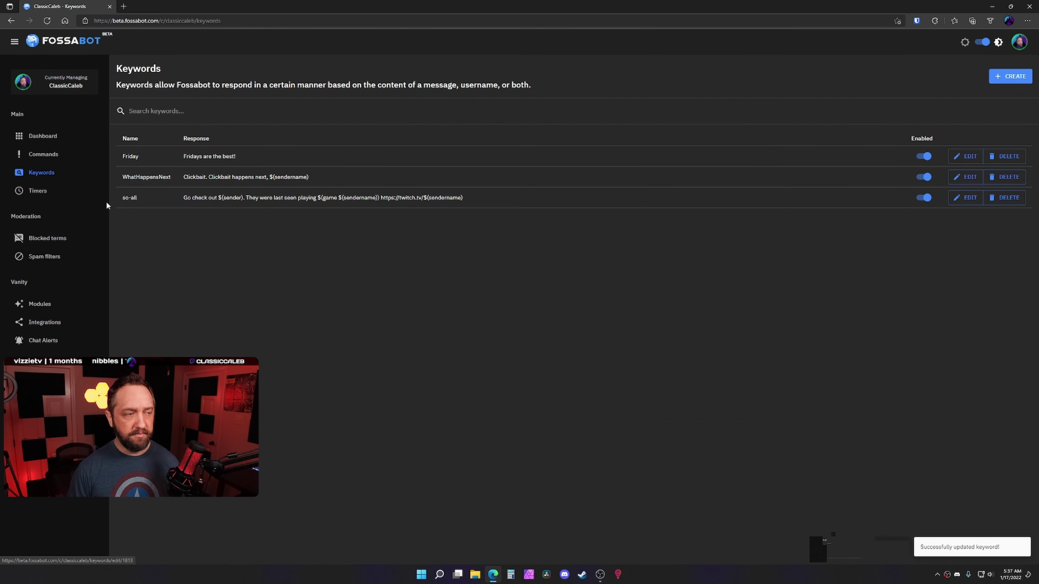
left_click(45, 194)
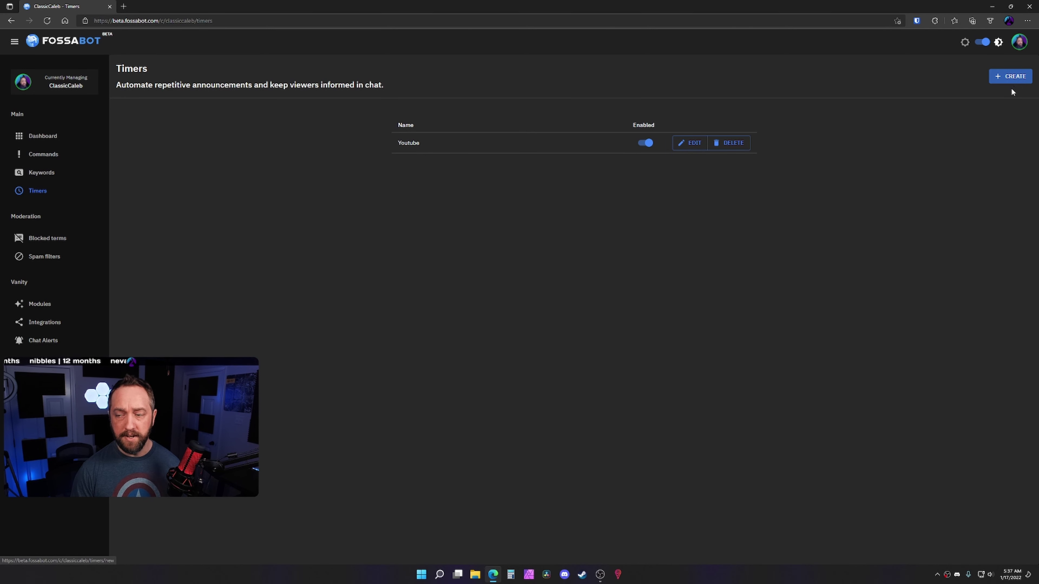
left_click(694, 143)
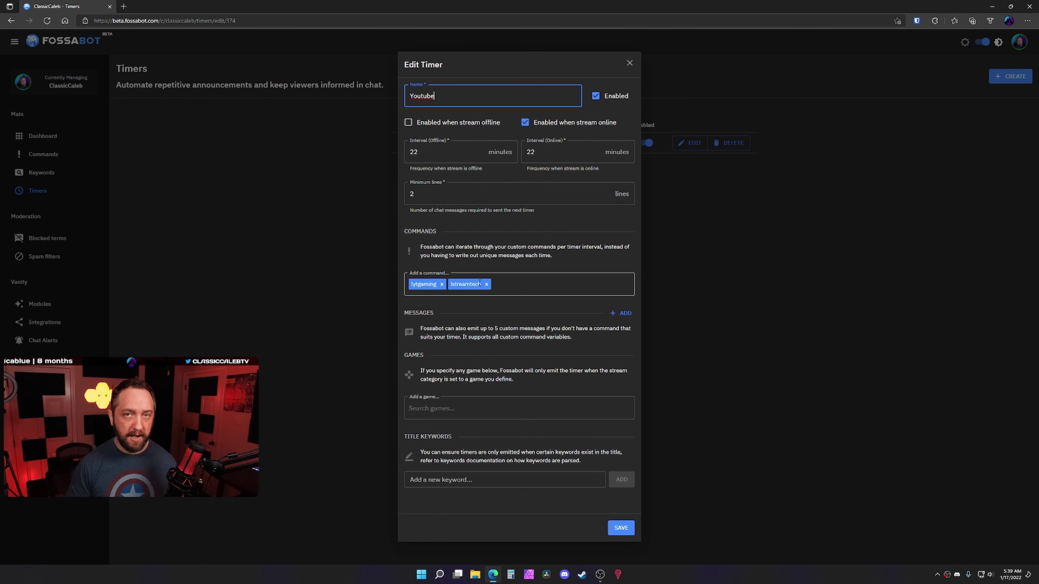
left_click(516, 292)
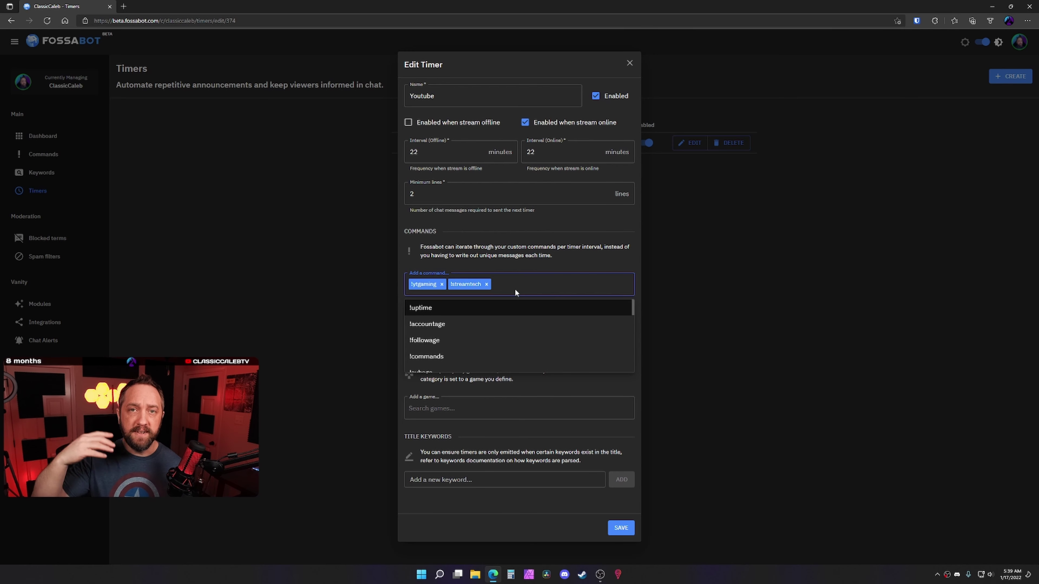
left_click(700, 279)
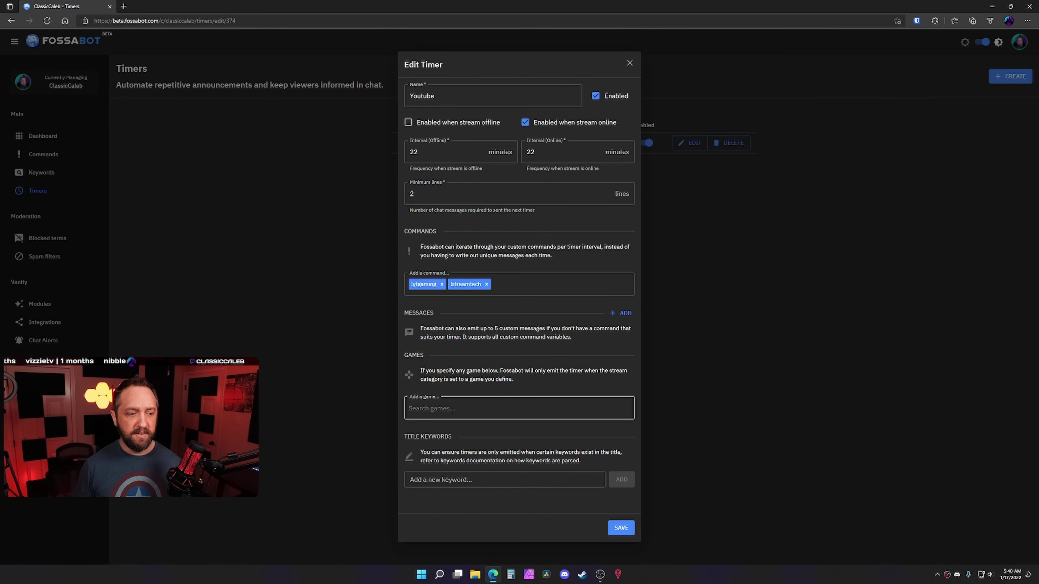
- Check the timer's empty game list, close the Youtube timer, and go to Blocked terms
left_click(452, 410)
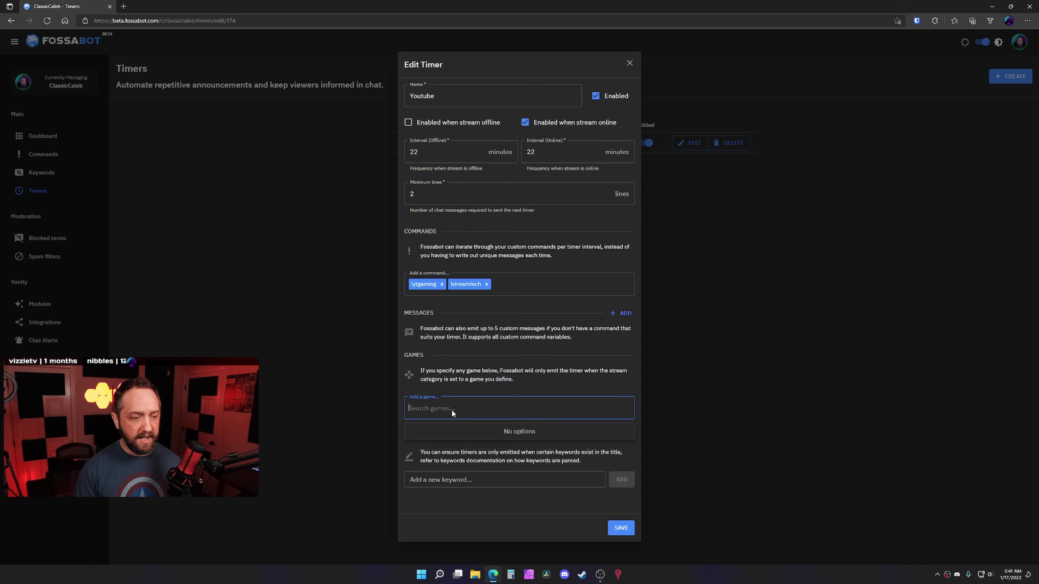
left_click(709, 418)
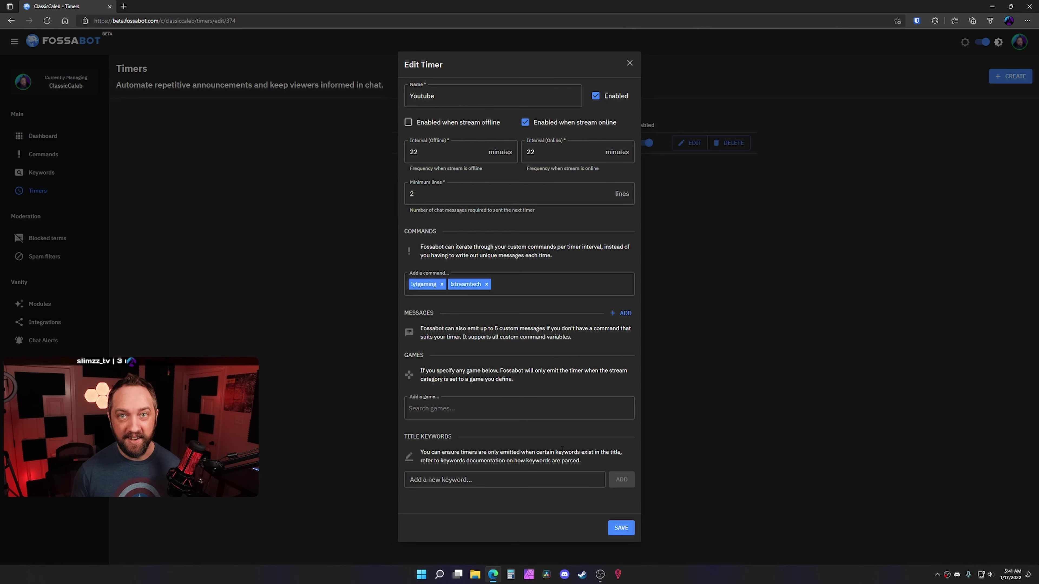
left_click(47, 239)
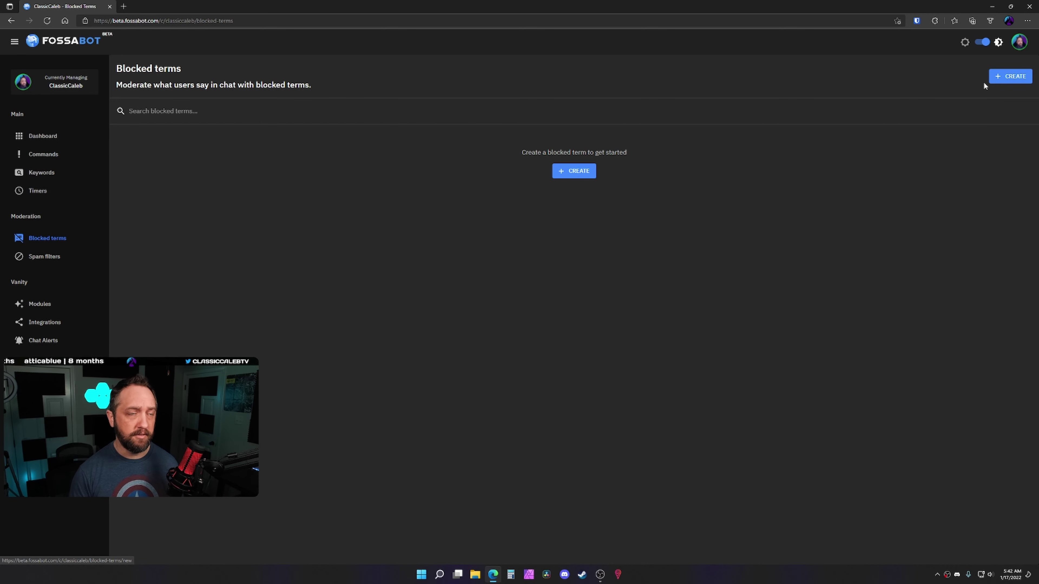
left_click(47, 259)
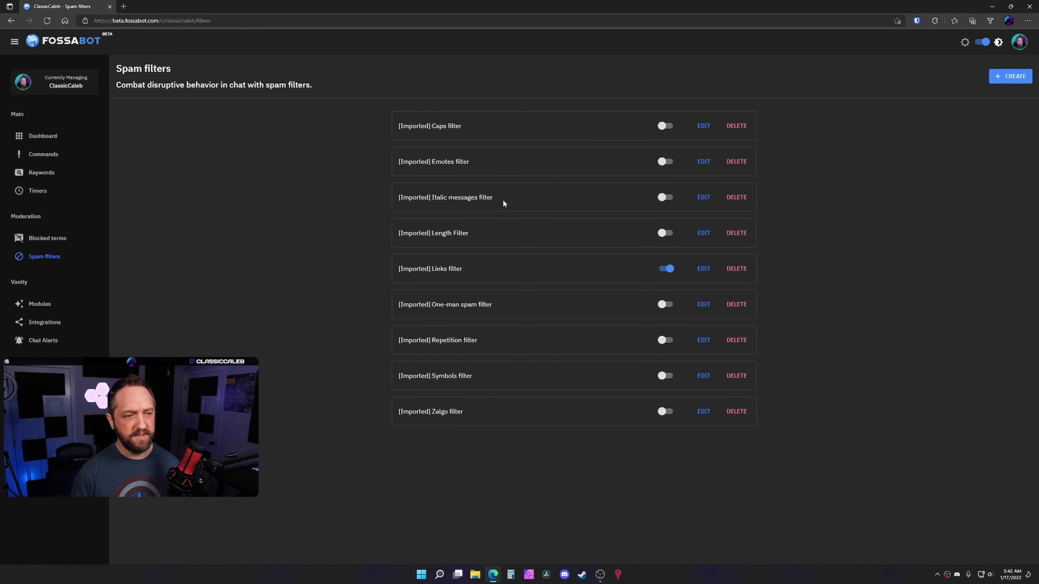
left_click(704, 160)
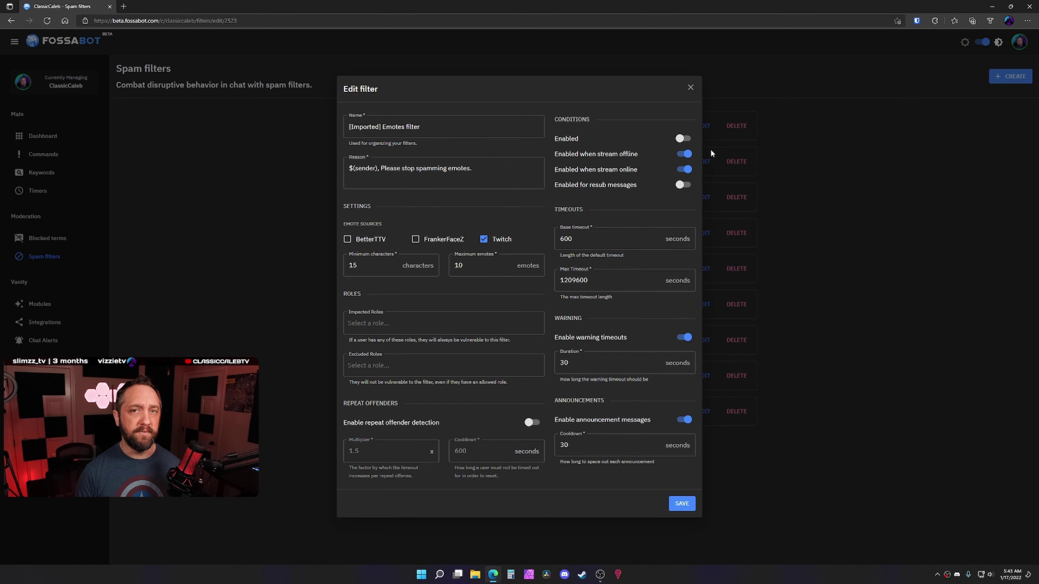
- Close the Emotes filter, review the Links filter settings, and close them without saving
left_click(691, 88)
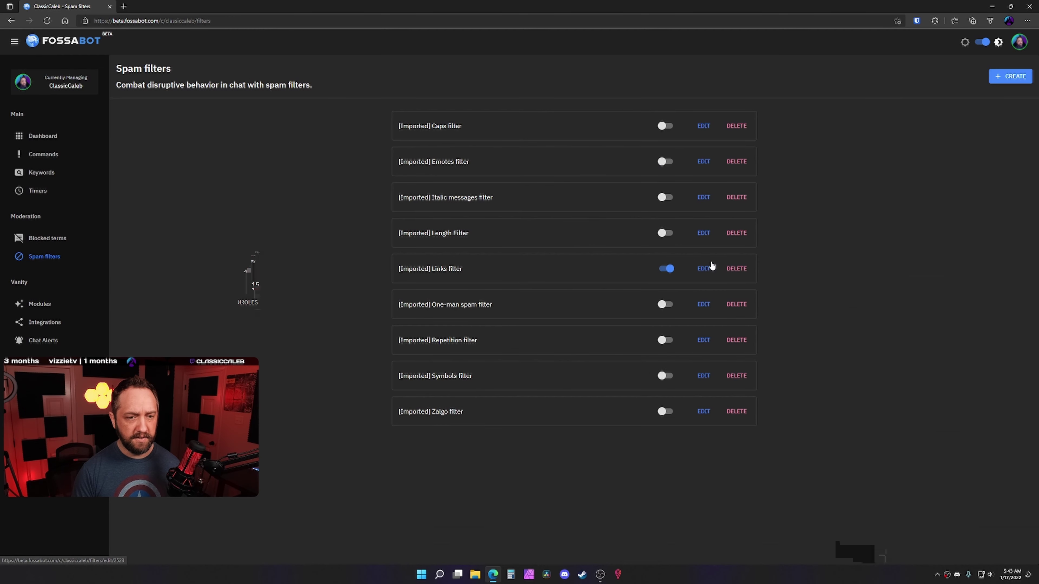
left_click(705, 268)
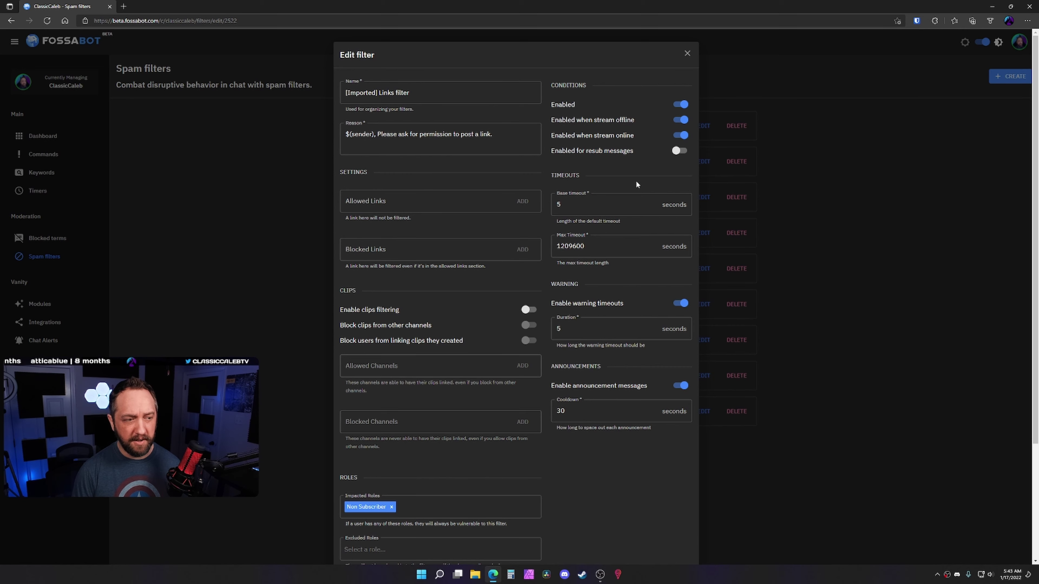
scroll(635, 180, "down", 3)
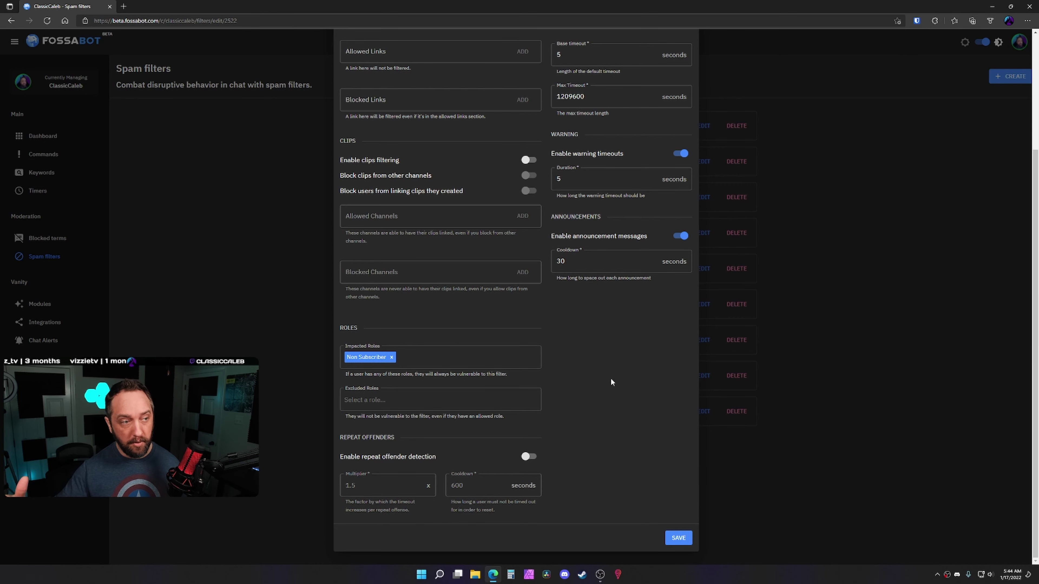
scroll(427, 368, "up", 4)
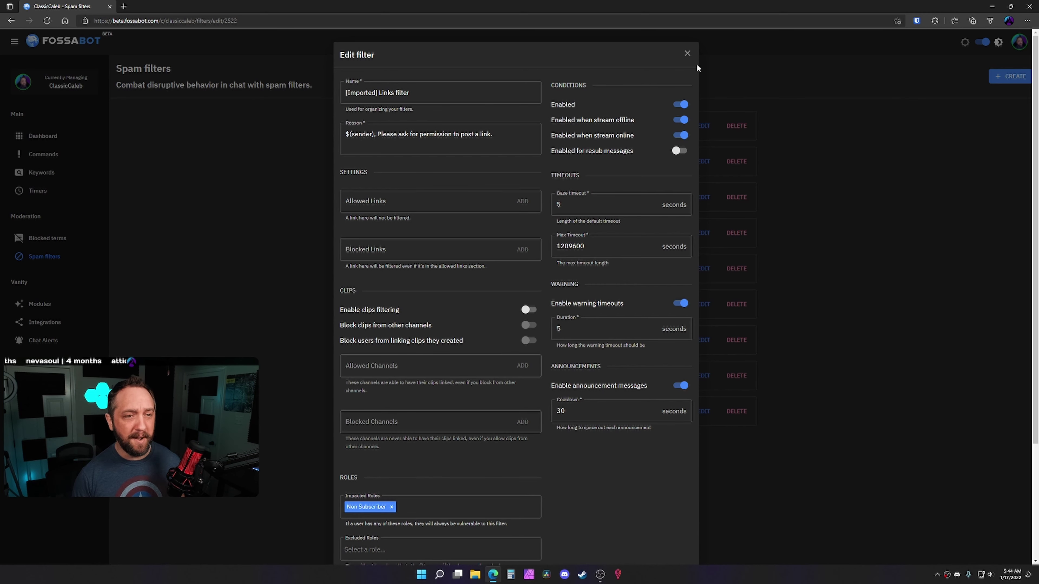
left_click(688, 54)
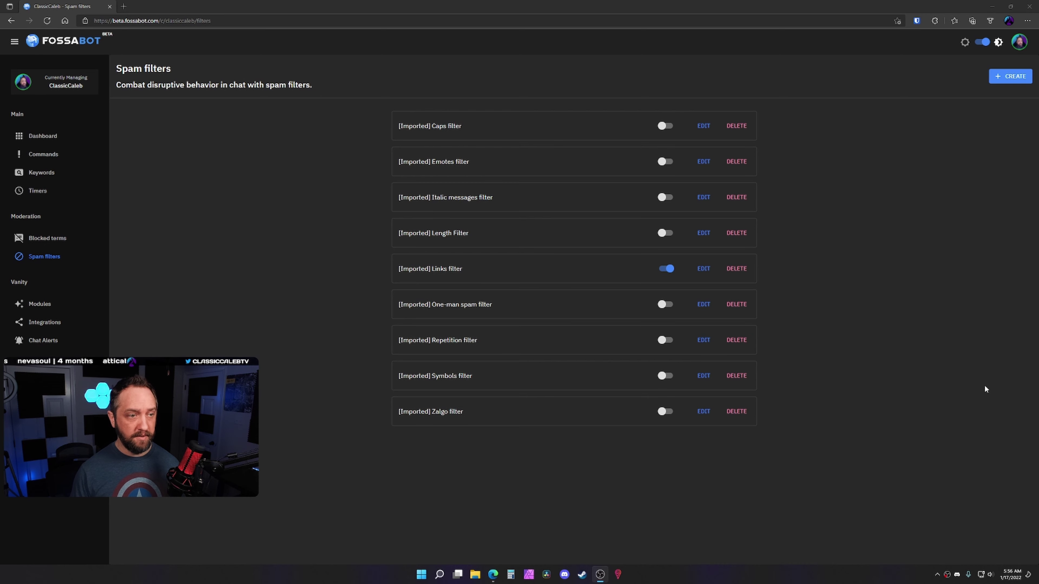
- Create a Malware links spam filter with its default 600-second timeout and save it
left_click(1017, 80)
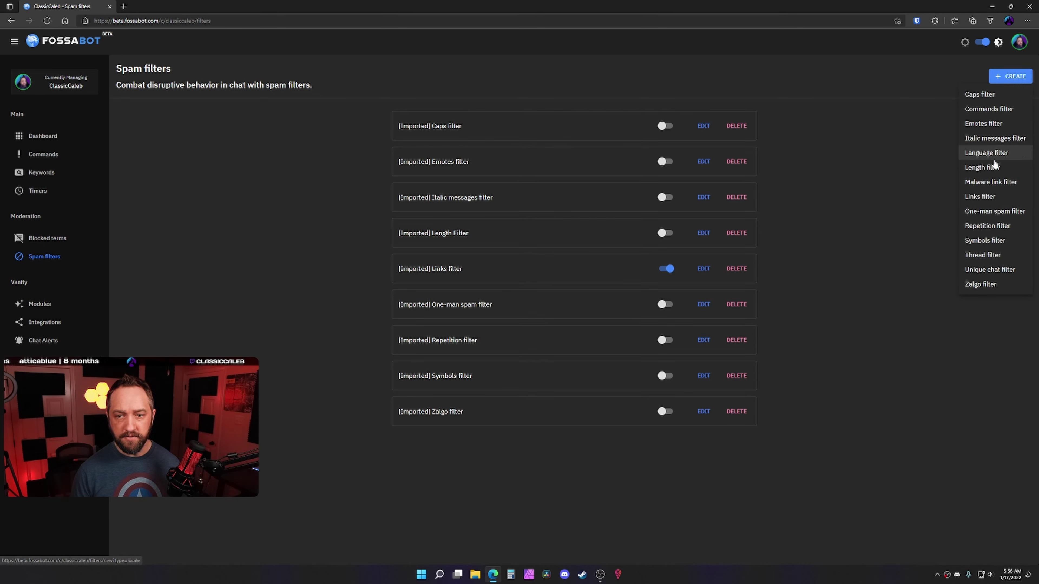
left_click(986, 184)
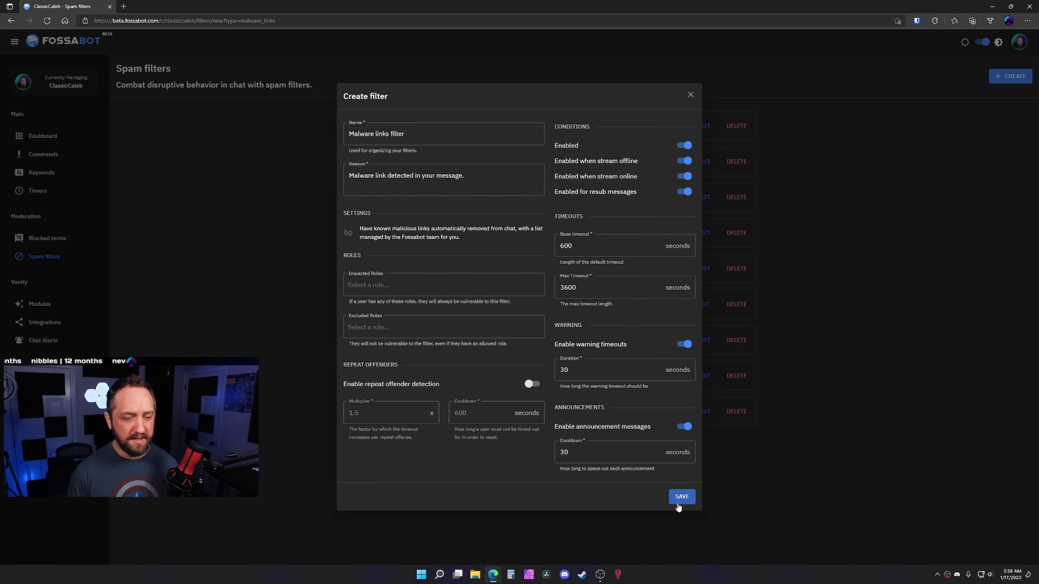
left_click(681, 497)
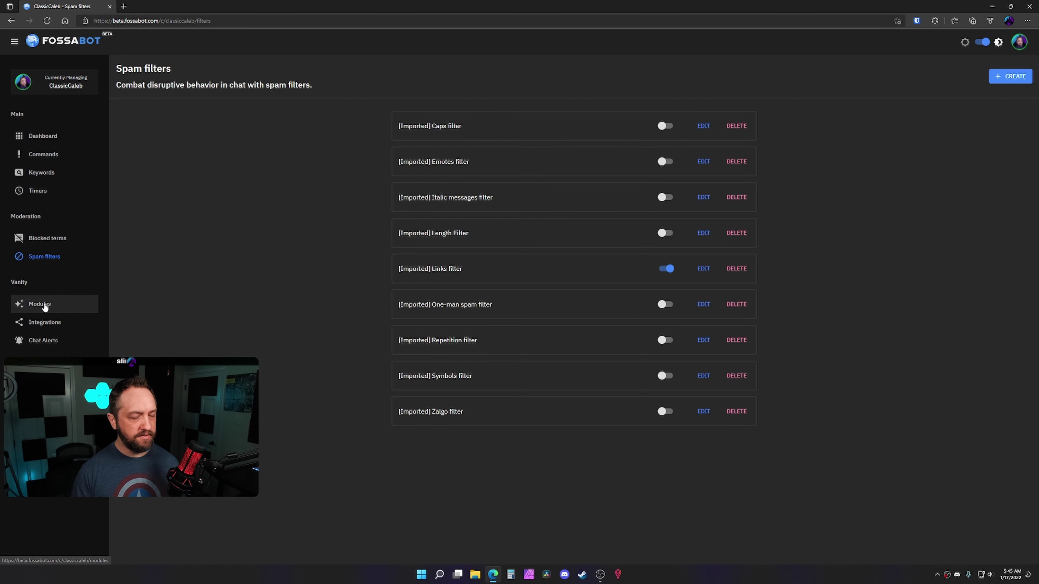
- Add the streamer's Twitter handle as a tracked user in the Tweet Tracker module
left_click(43, 304)
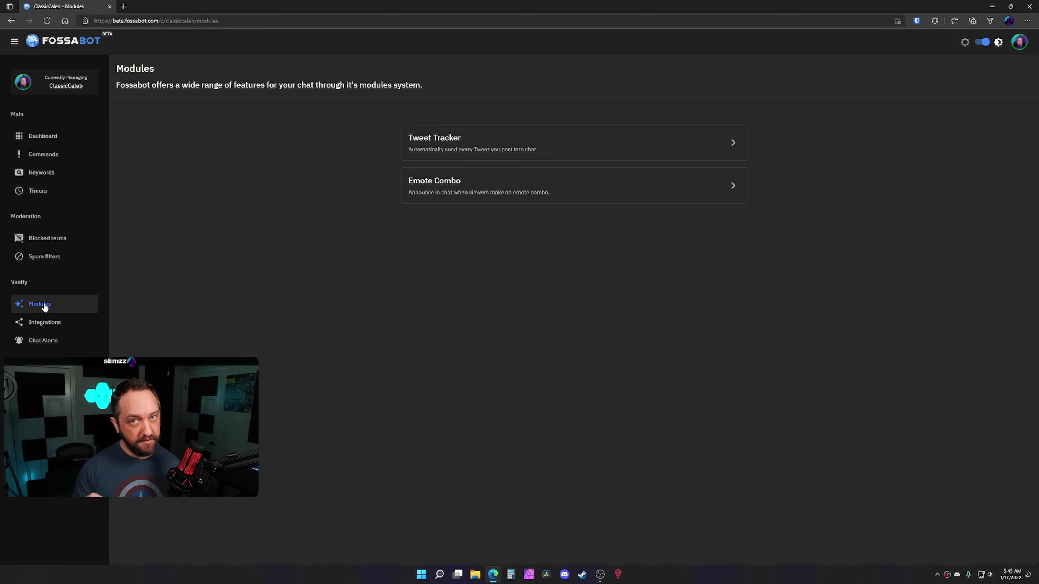
left_click(615, 153)
left_click(585, 128)
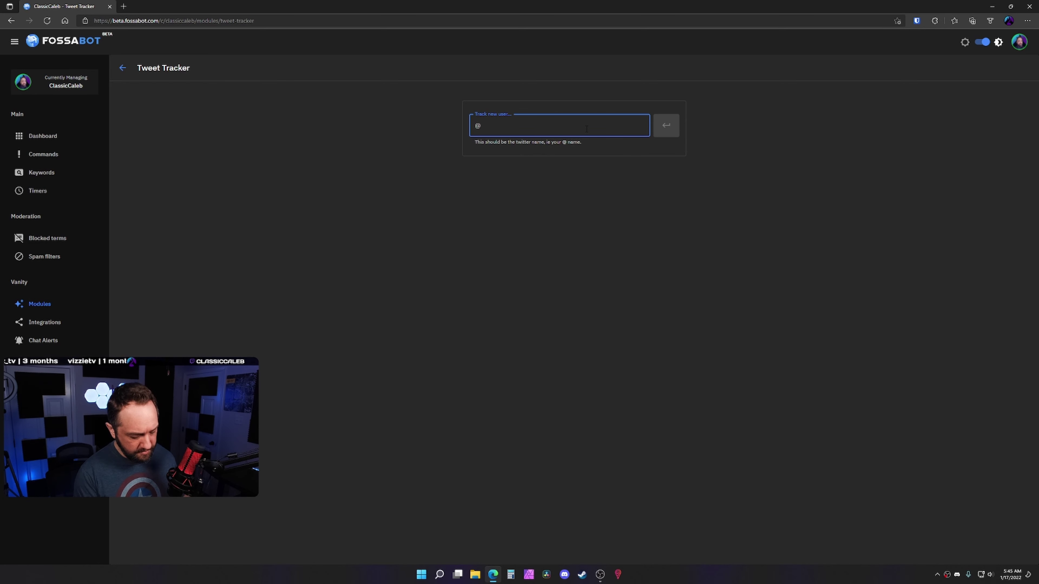
type("classiccalebtv")
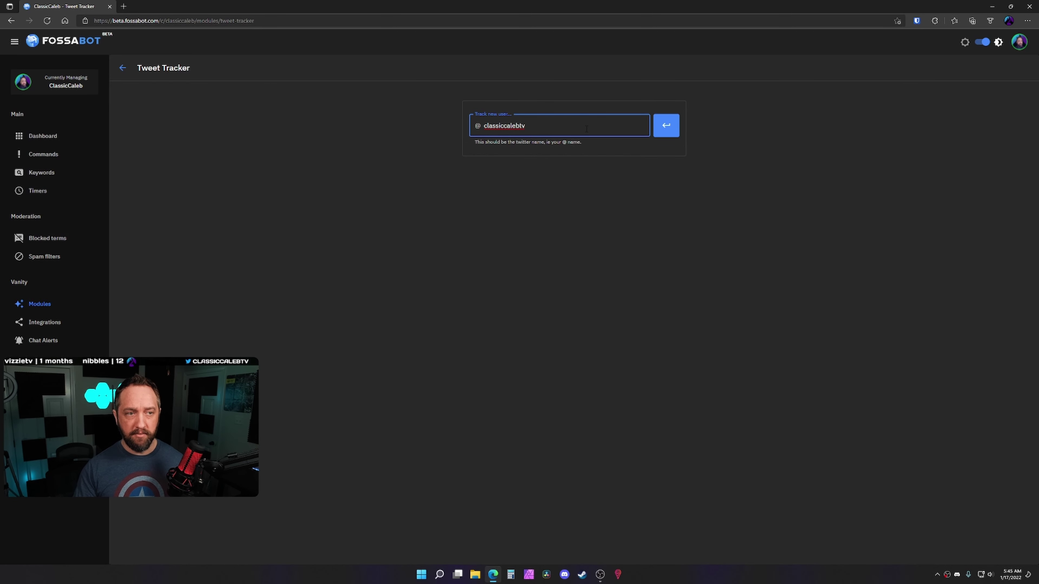
key("Return")
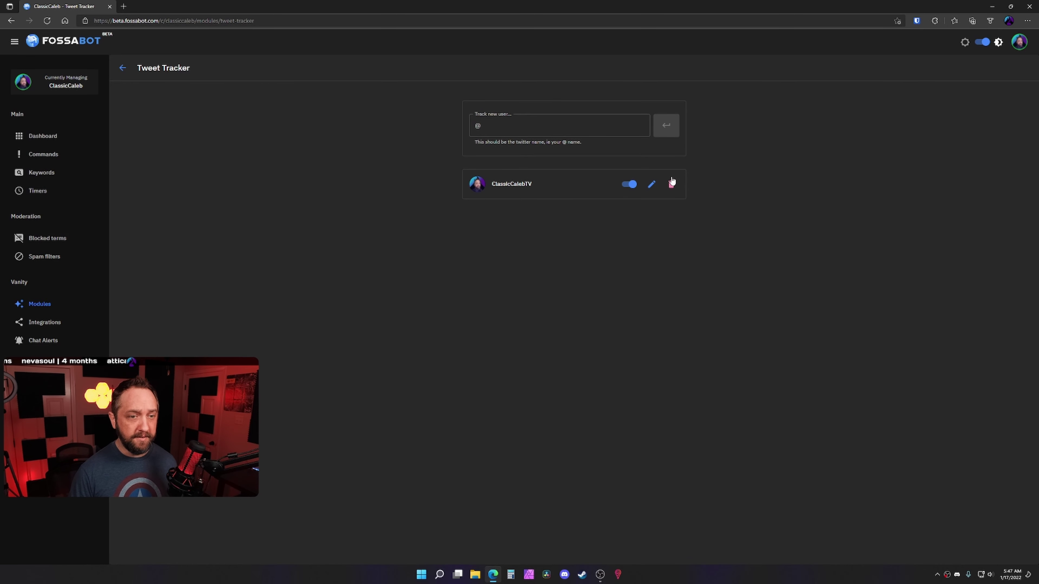
- Delete the tracked Twitter account from the Tweet Tracker list
left_click(672, 184)
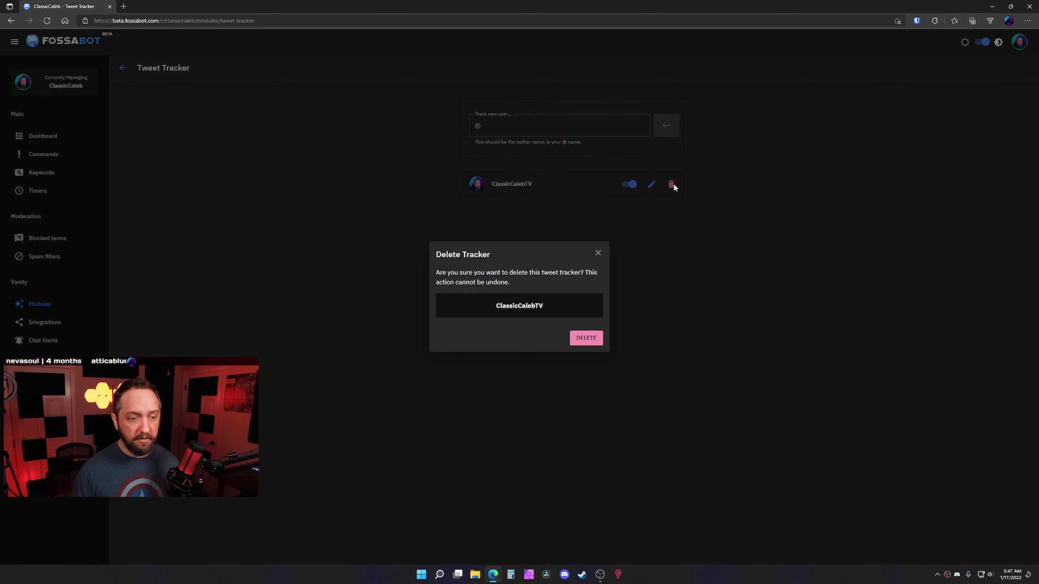
left_click(581, 338)
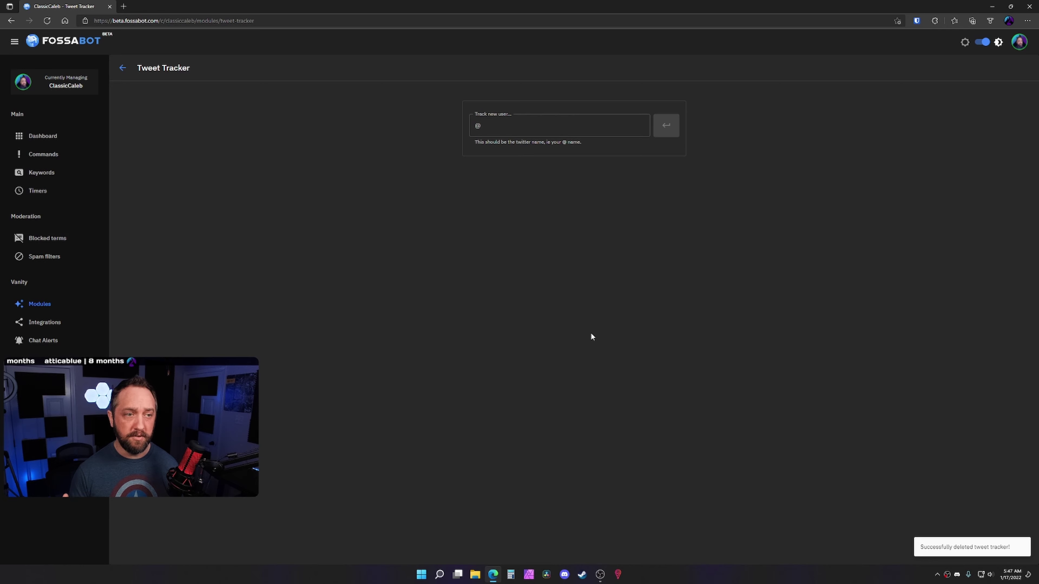
left_click(43, 340)
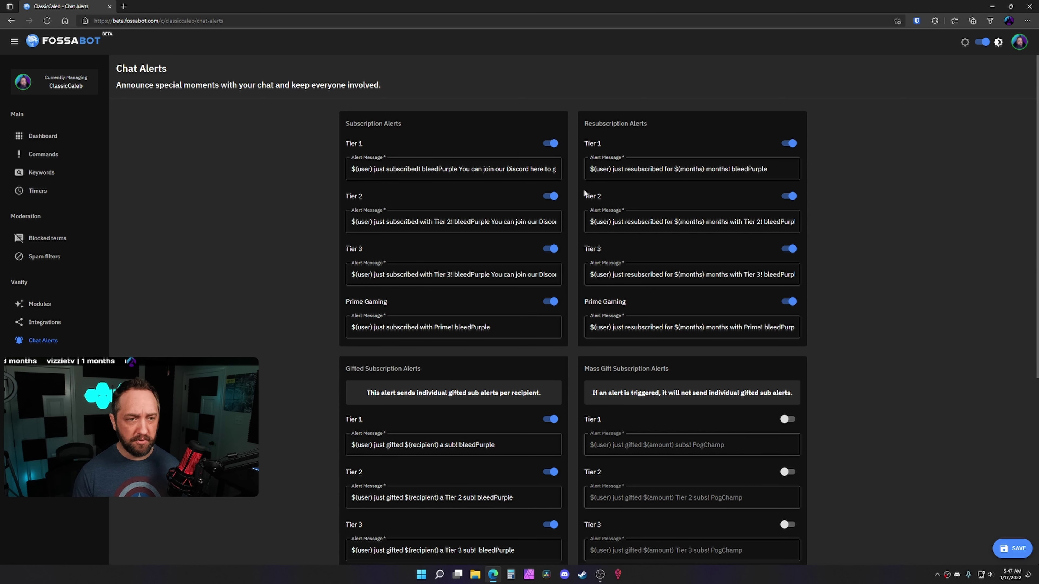
scroll(816, 248, "down", 5)
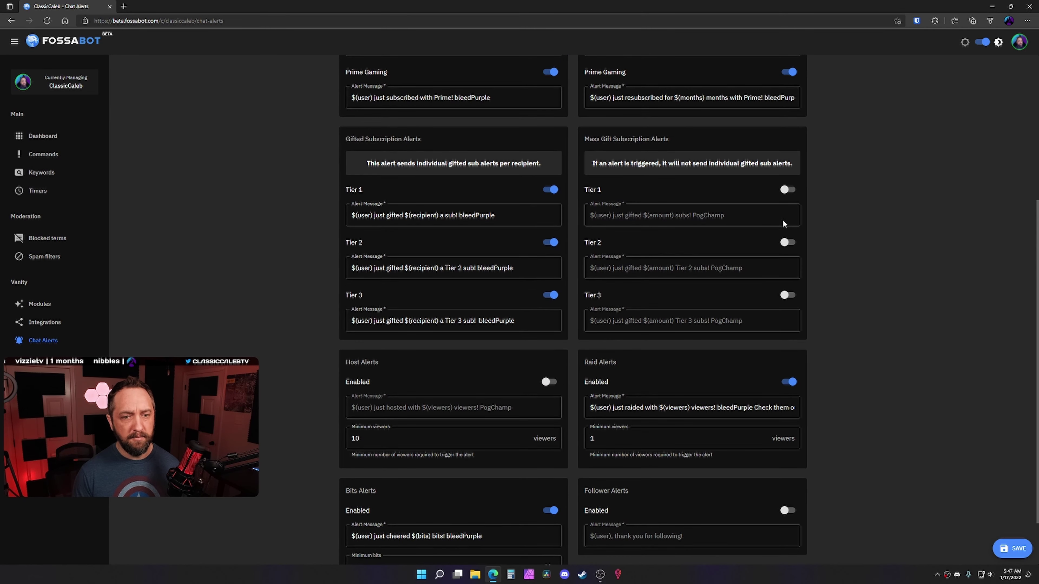
scroll(708, 221, "down", 2)
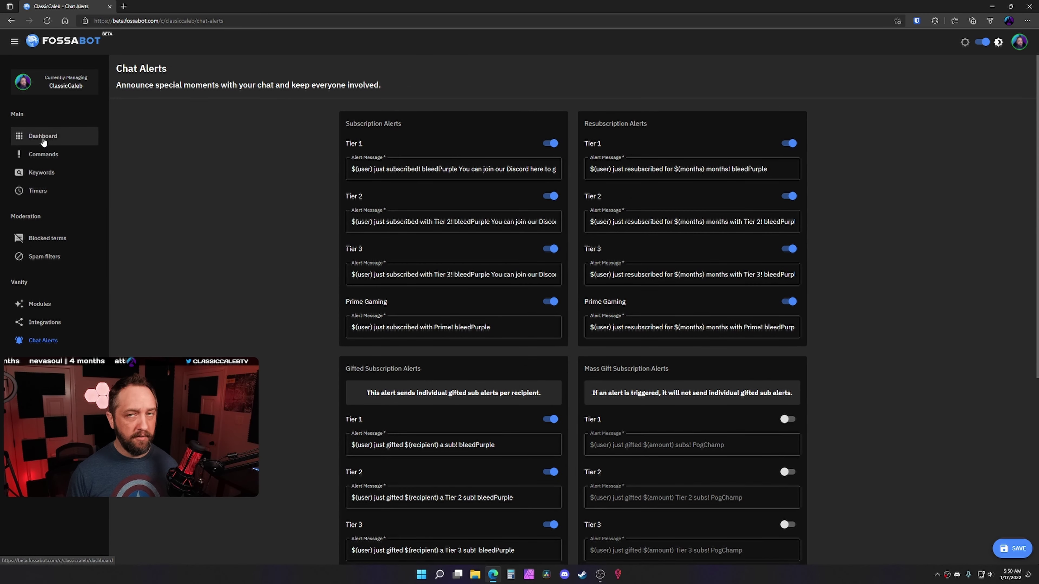
- Join the bot to the channel from the Dashboard's Bot Controls
left_click(62, 139)
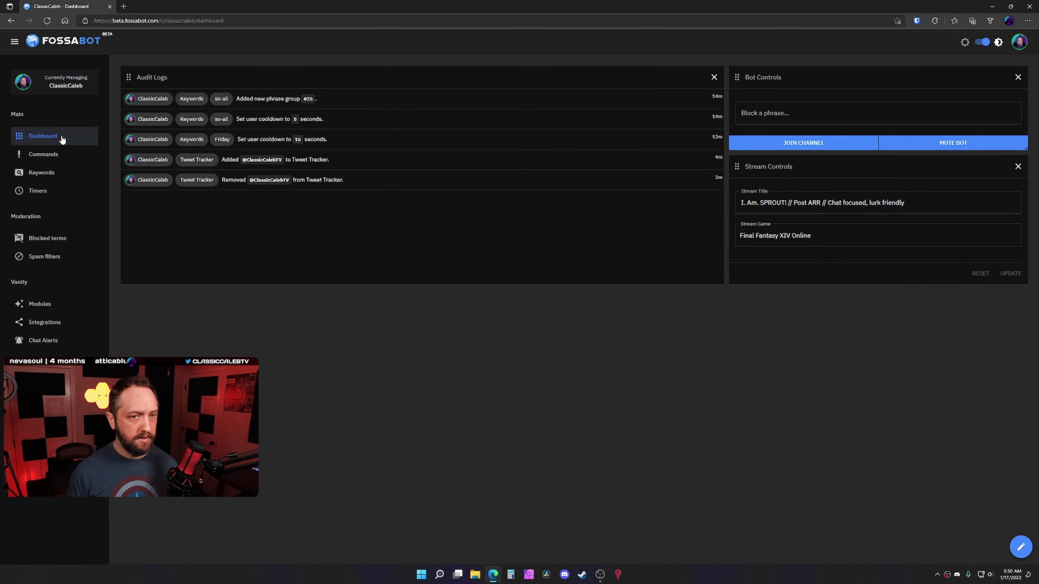
left_click(801, 148)
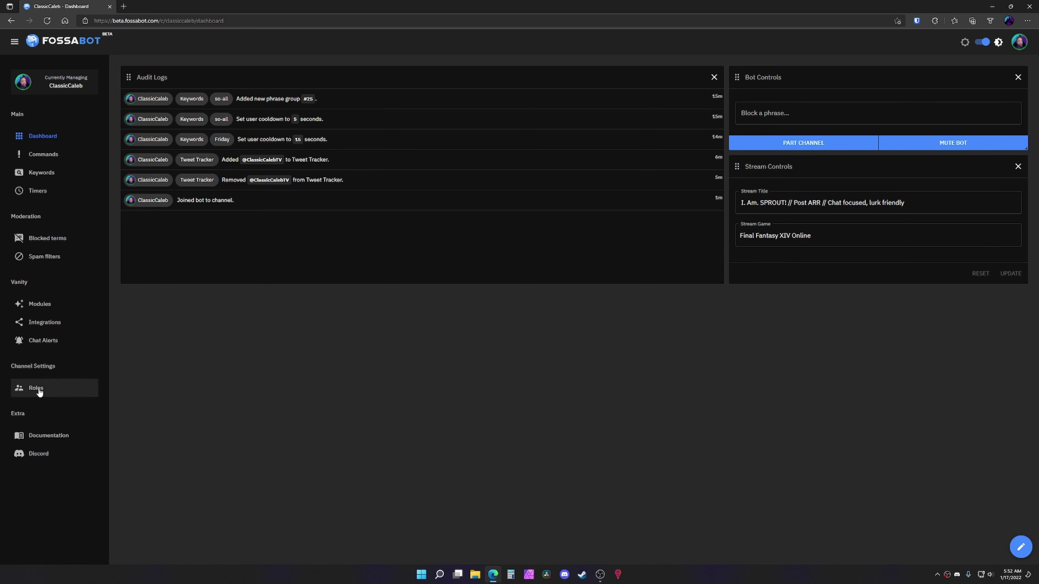
left_click(36, 389)
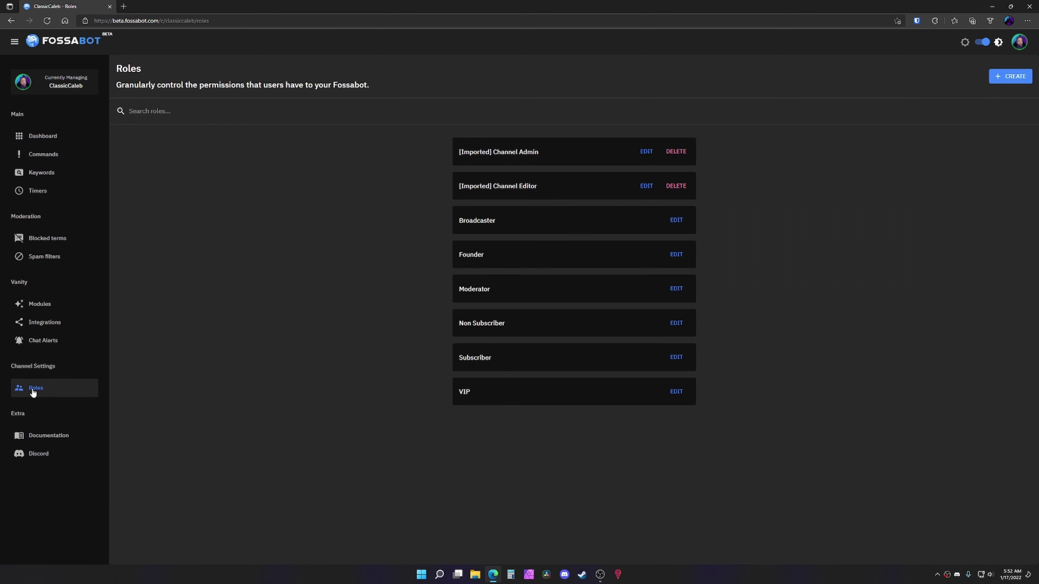